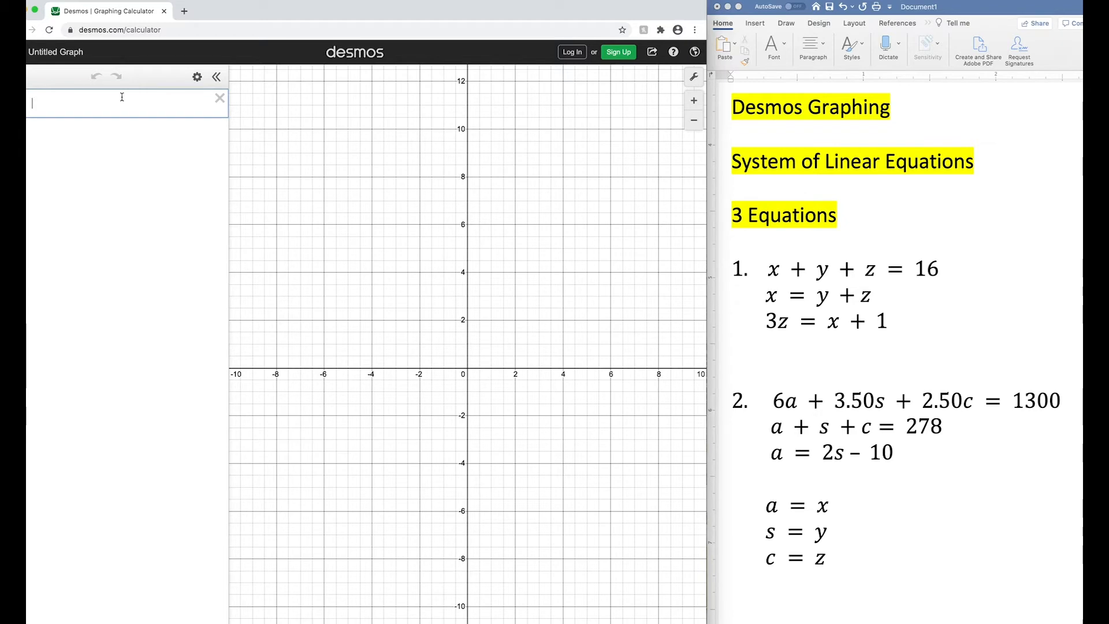
# - Enter the equation x+y+z=16 as the first expression and add a slider for z
pyautogui.write('x')
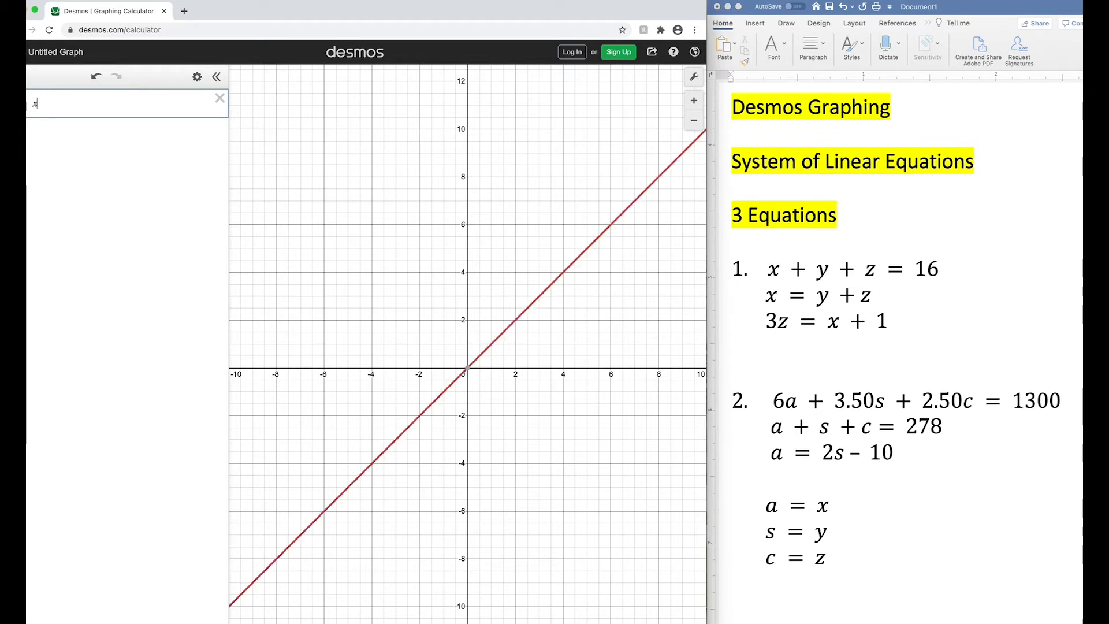
pyautogui.write('+y+z')
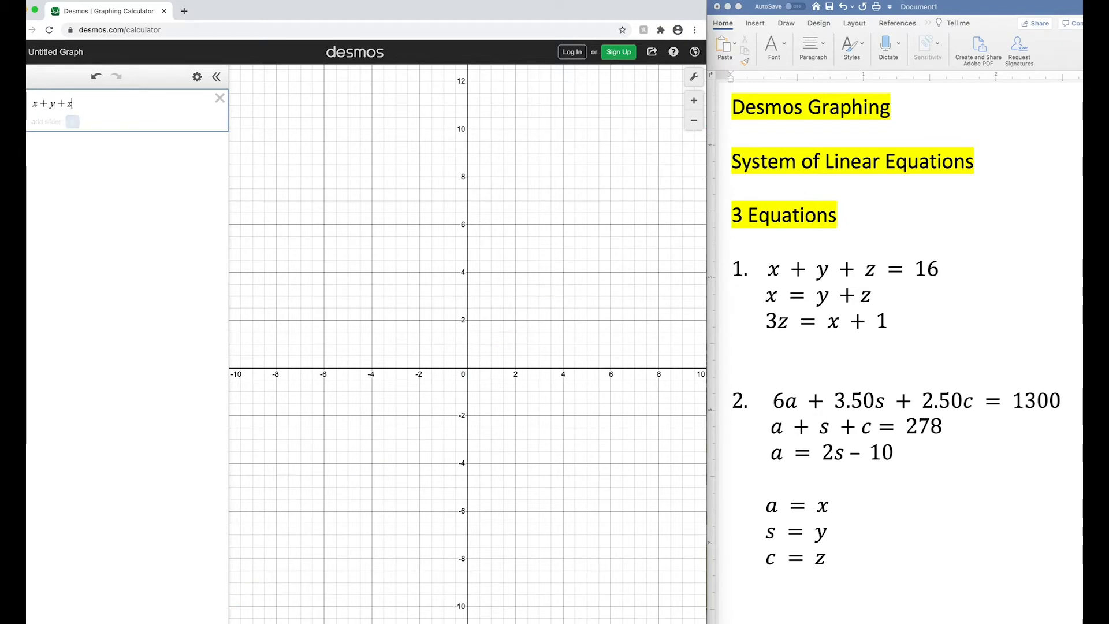
pyautogui.write('=16')
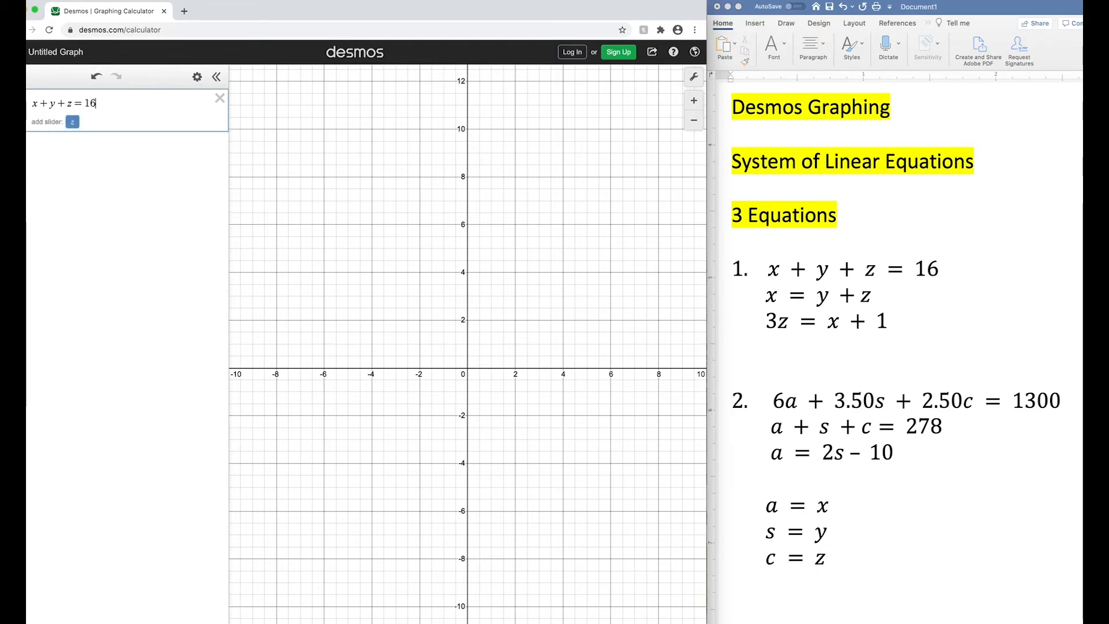
pyautogui.click(72, 121)
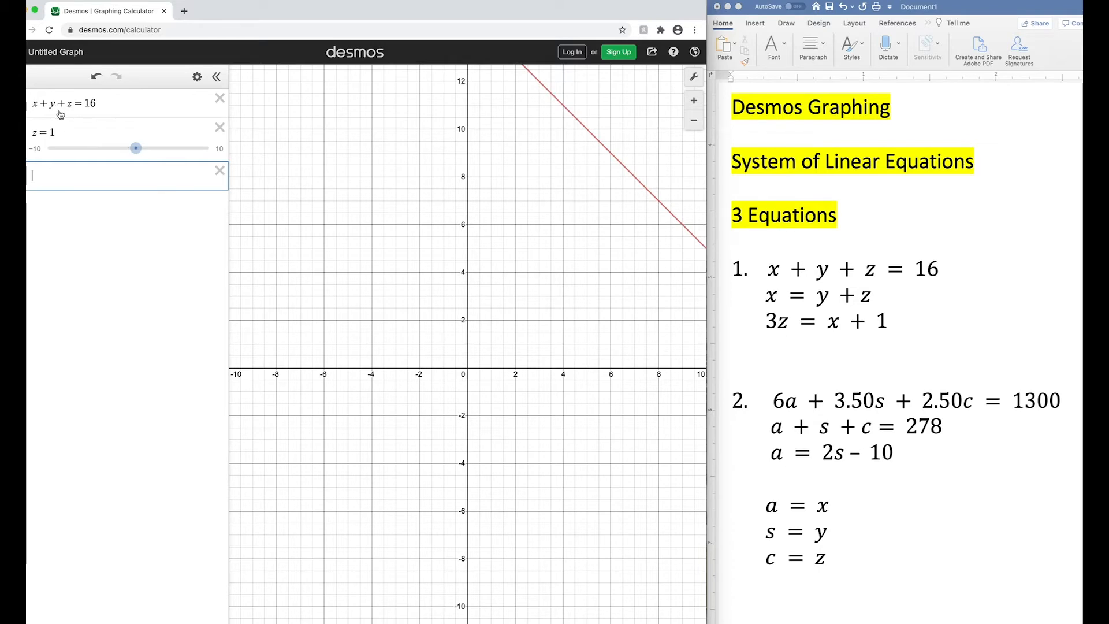
# - Enter the other two equations of problem 1, x=y+z and 3z=x+1, as separate expressions
pyautogui.write('x')
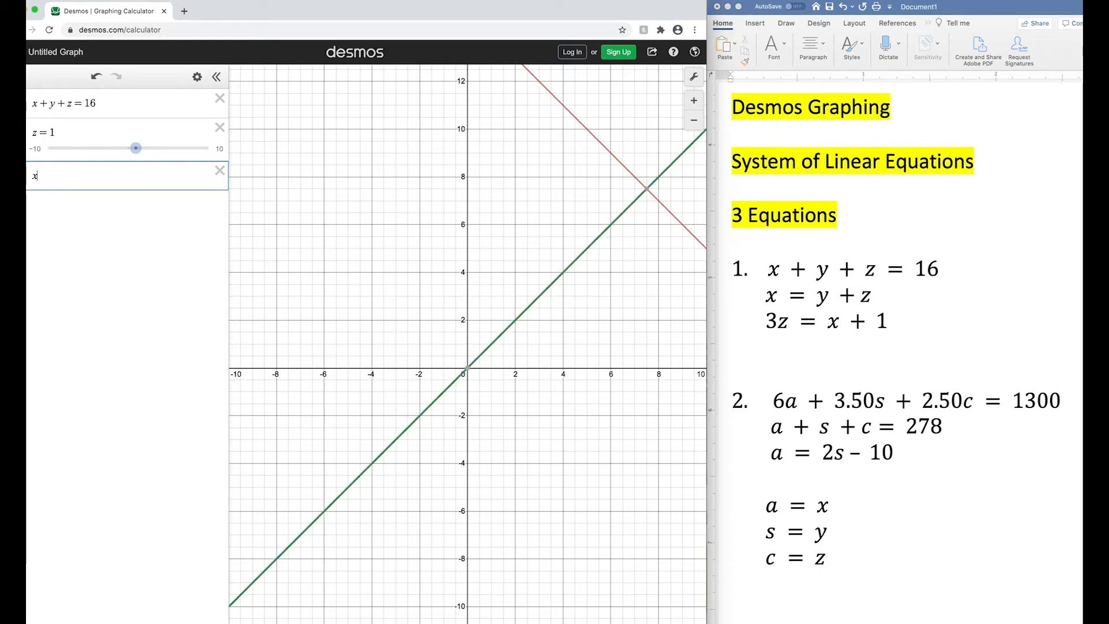
pyautogui.write('=y+Z')
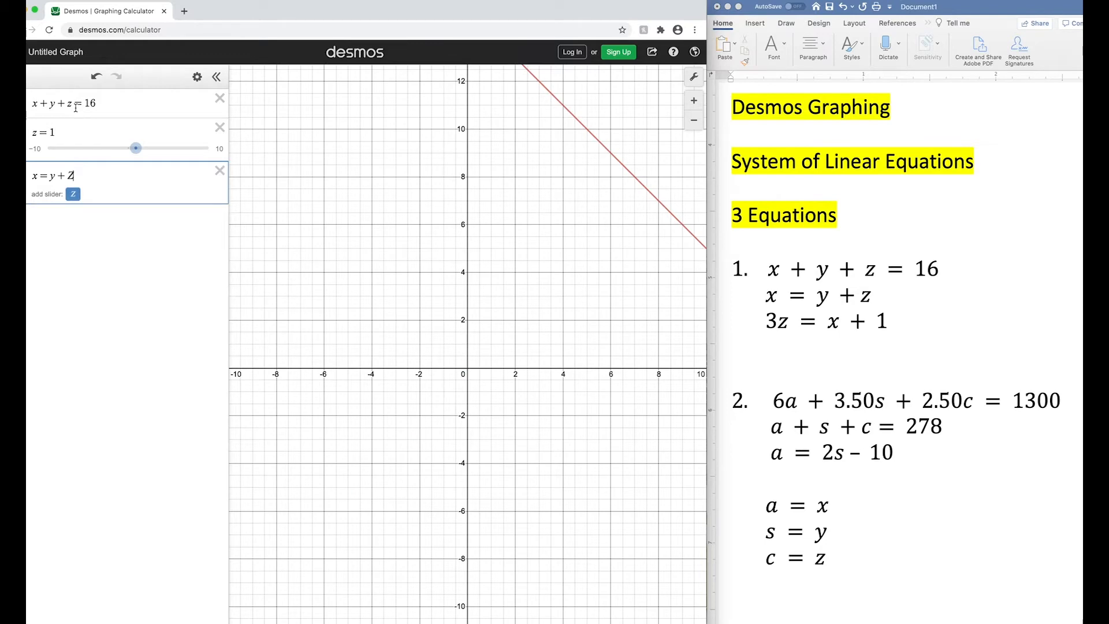
pyautogui.press('BackSpace')
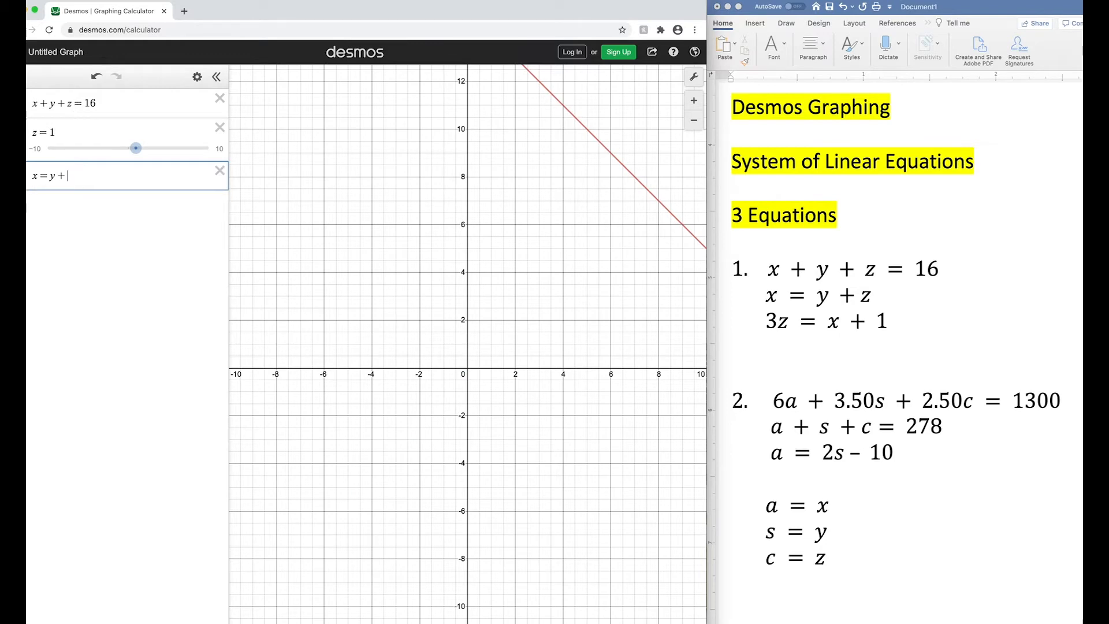
pyautogui.write('z')
pyautogui.press('Return')
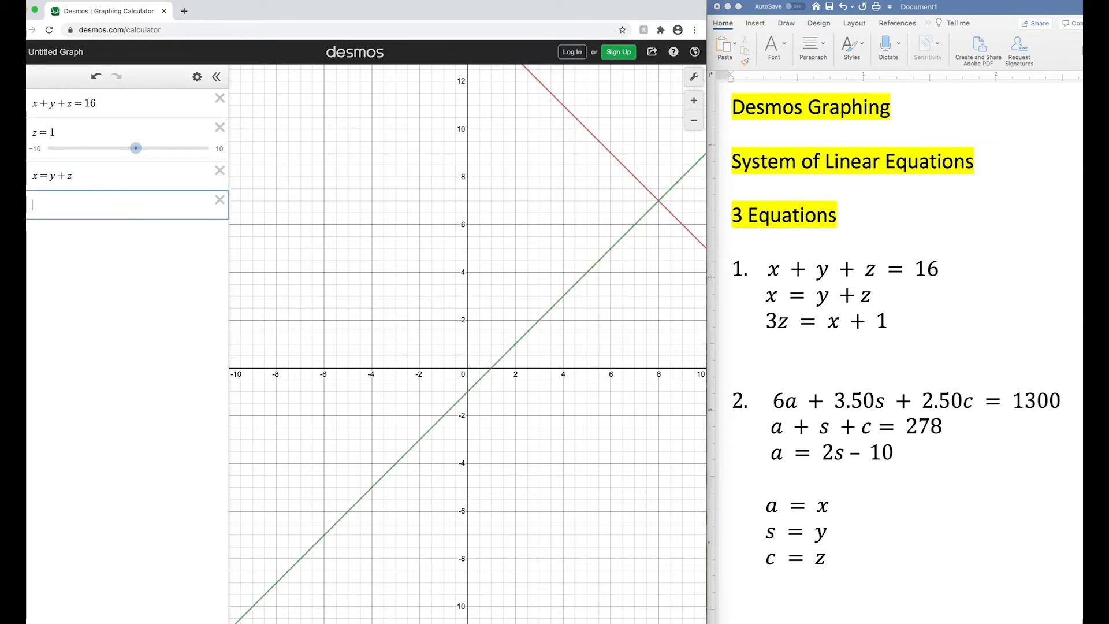
pyautogui.write('3z = x + 1')
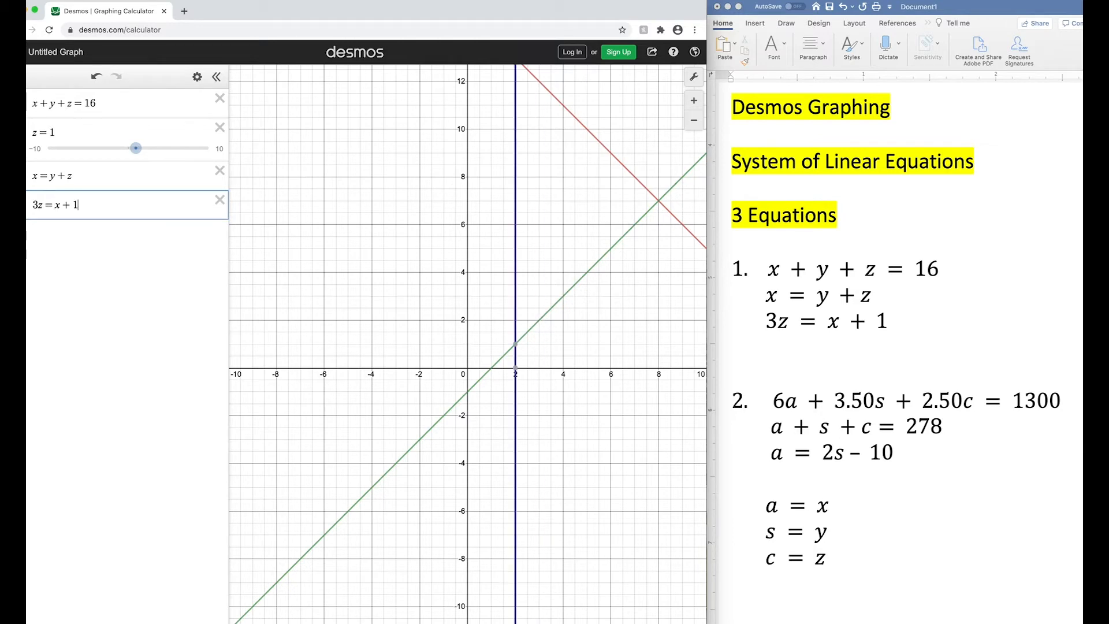
pyautogui.press('Return')
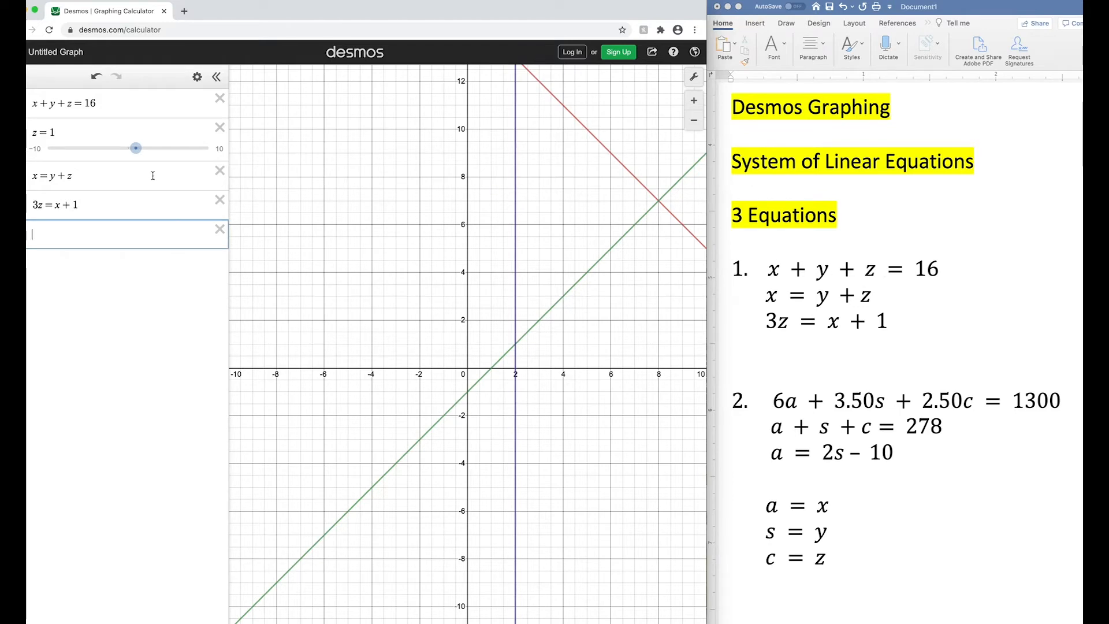
# - Set the z slider to 3 and display the coordinates of the point where the lines intersect
pyautogui.moveTo(137, 151)
pyautogui.mouseDown()
pyautogui.moveTo(102, 151)
pyautogui.moveTo(152, 154)
pyautogui.mouseUp()
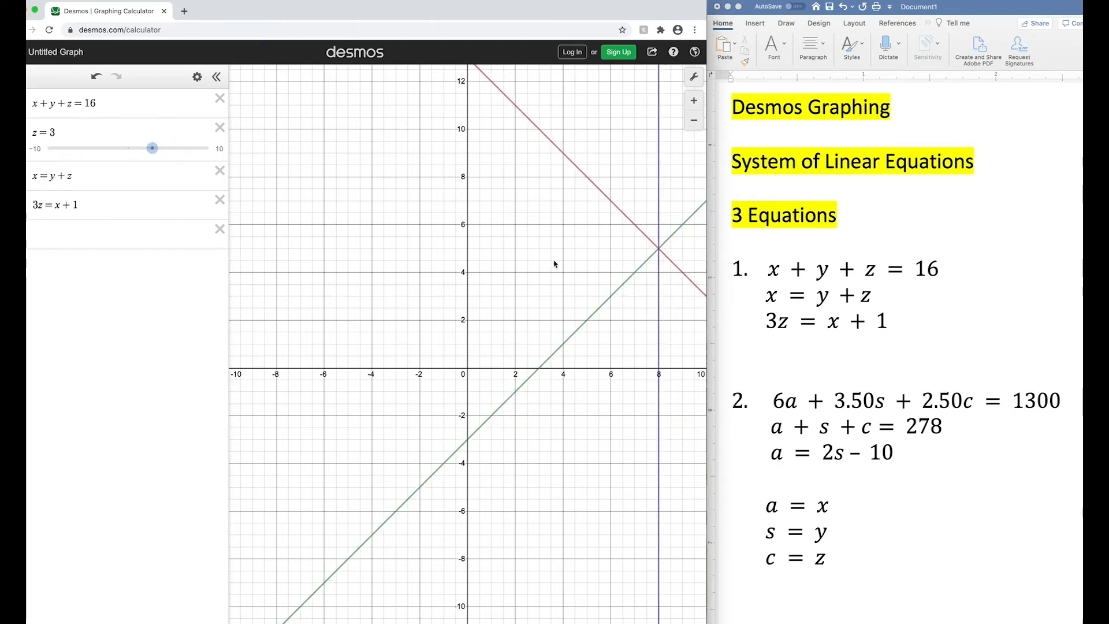
pyautogui.click(659, 253)
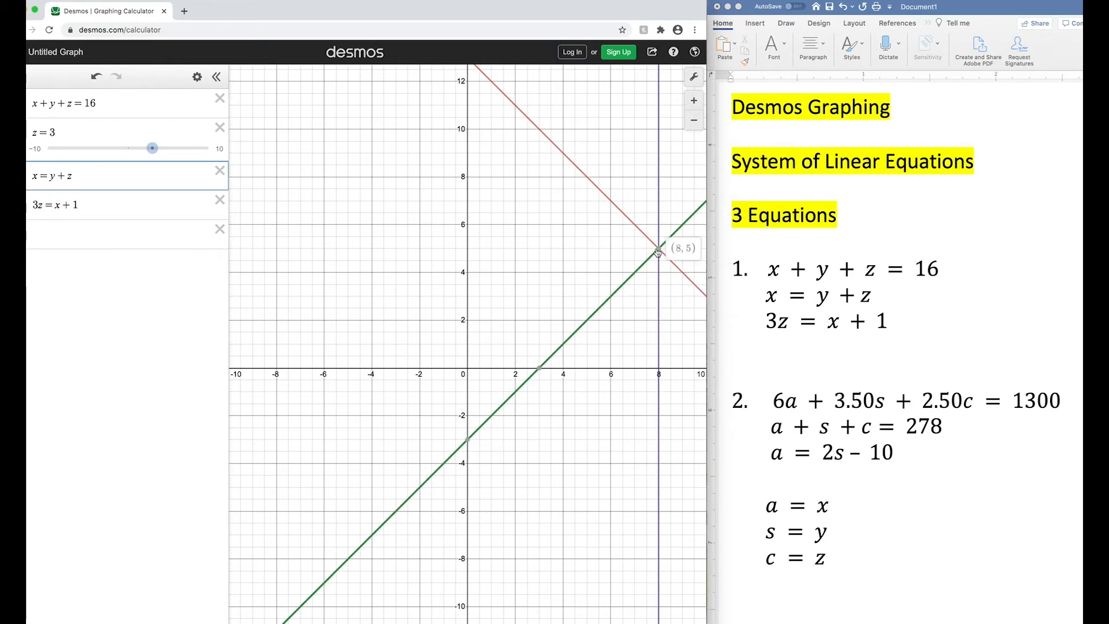
pyautogui.click(659, 250)
# - In the Word document, write the solution "X= 8 , y = 5, z=3" on a new line below problem 1
pyautogui.click(783, 354)
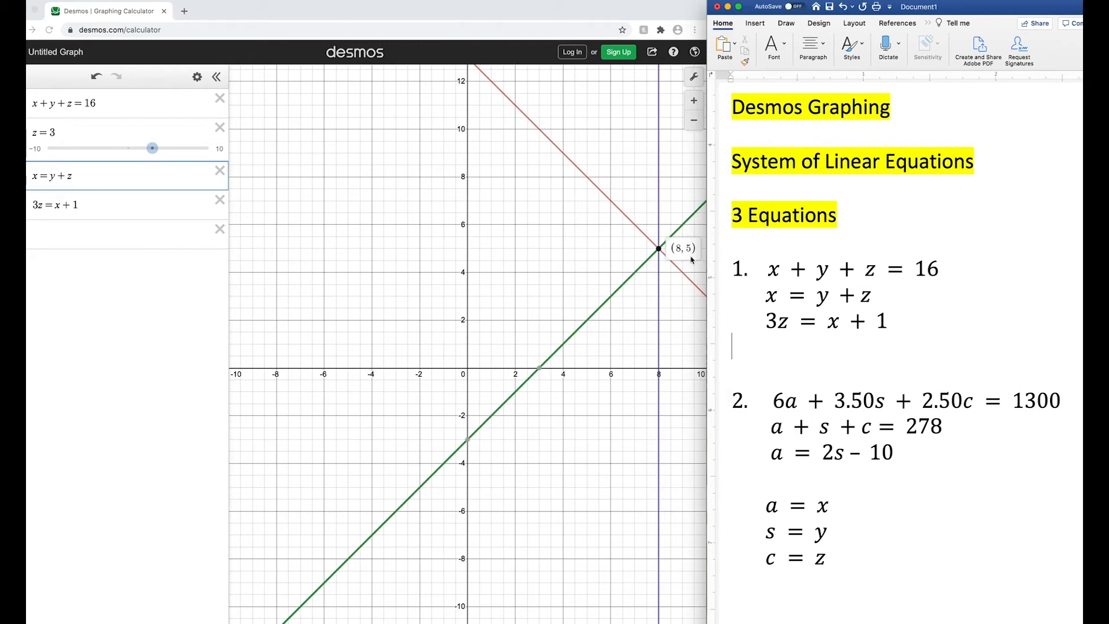
pyautogui.press('Return')
pyautogui.write('x= ')
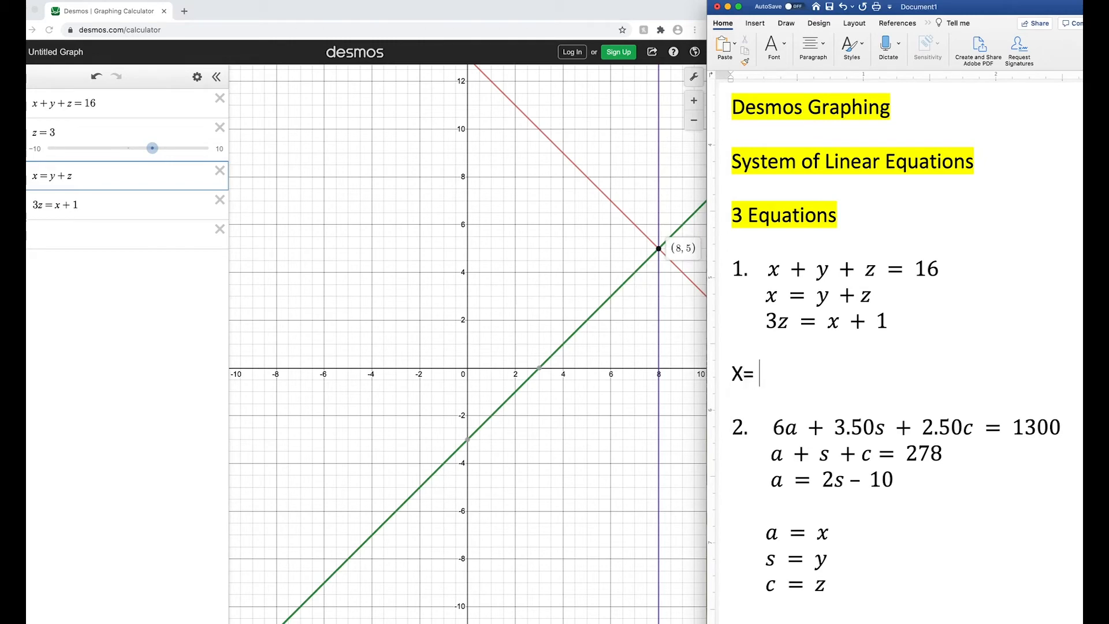
pyautogui.write('8 , y = 5')
pyautogui.write(', z=')
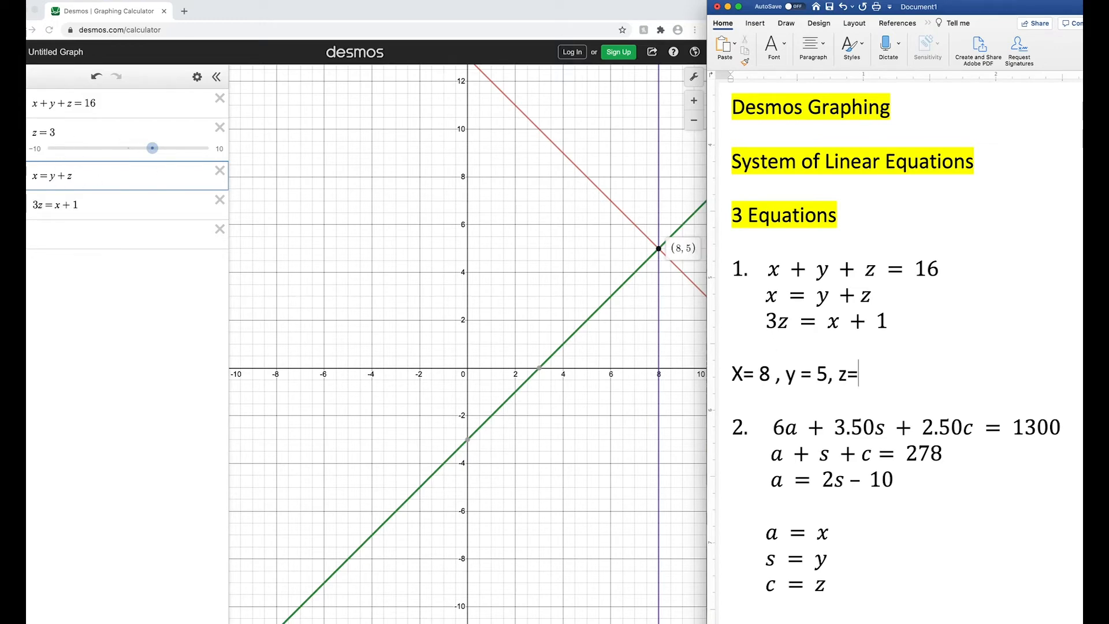
pyautogui.write('3')
# - Highlight the solution line of problem 1 in turquoise
pyautogui.hotkey('shift', 'Home')
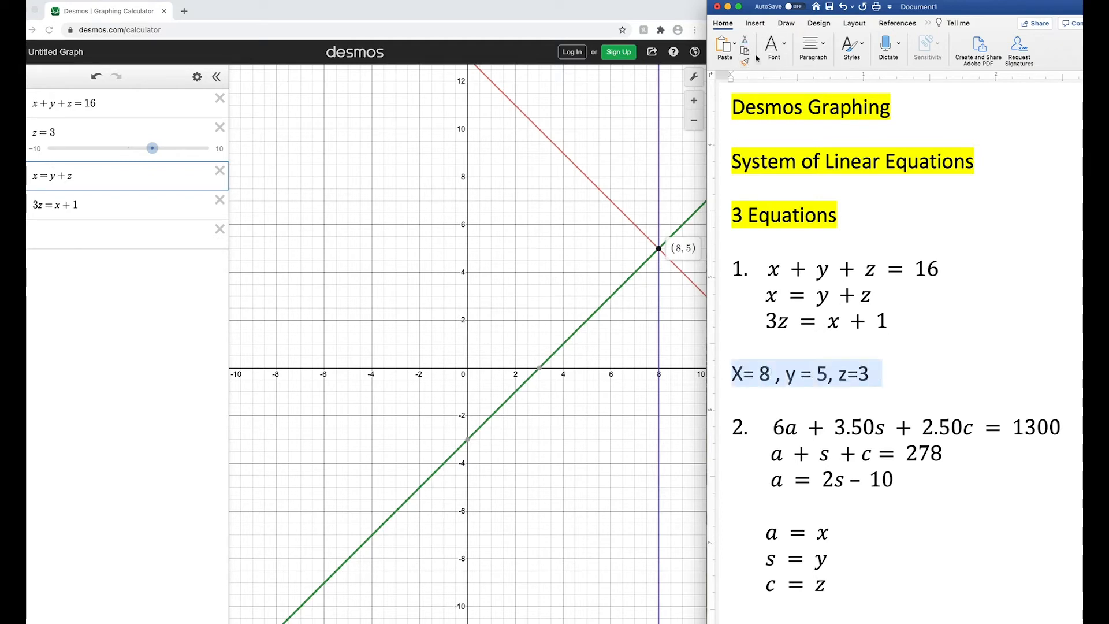
pyautogui.click(781, 49)
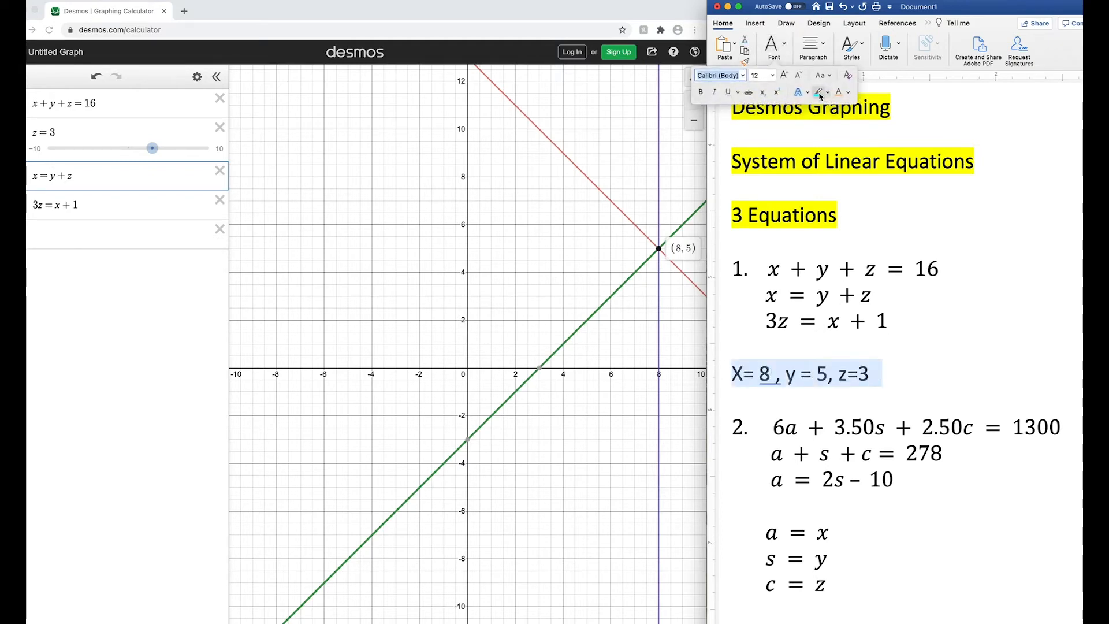
pyautogui.click(819, 93)
pyautogui.click(963, 532)
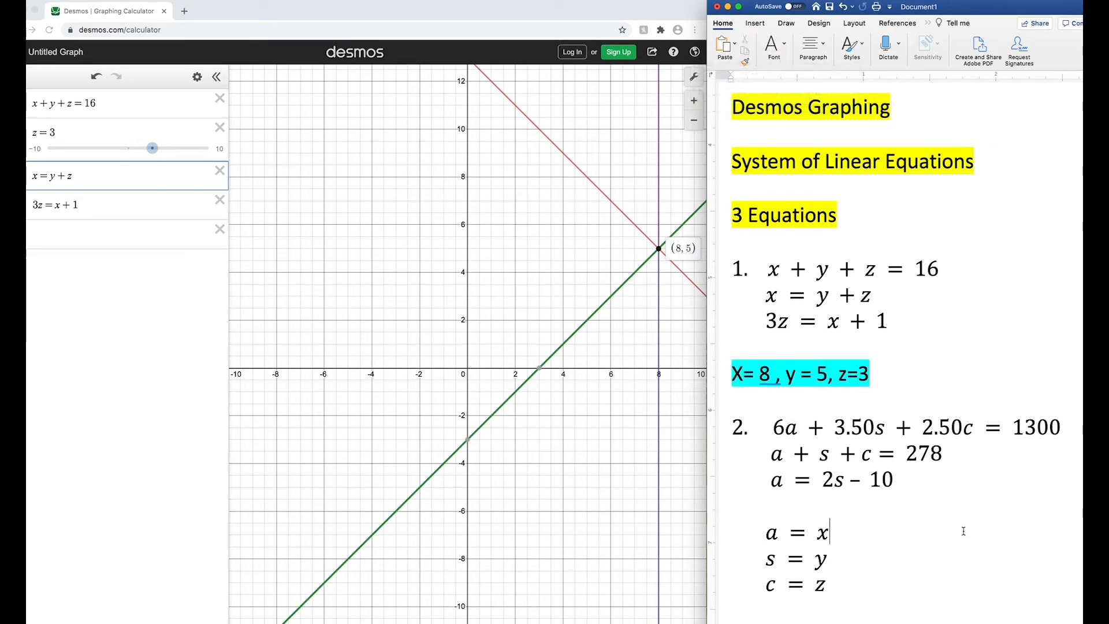
# - Examine the three equations of problem 2 and the substitutions of x, y and z for a, s and c
pyautogui.click(919, 562)
pyautogui.scroll(-1, 915, 577)
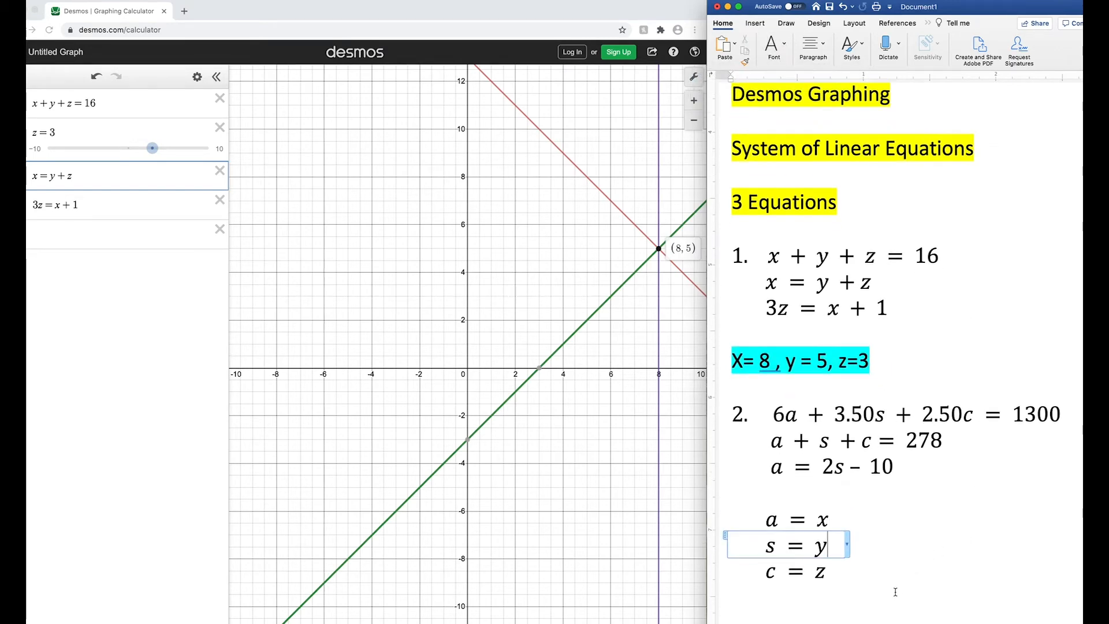
pyautogui.click(895, 591)
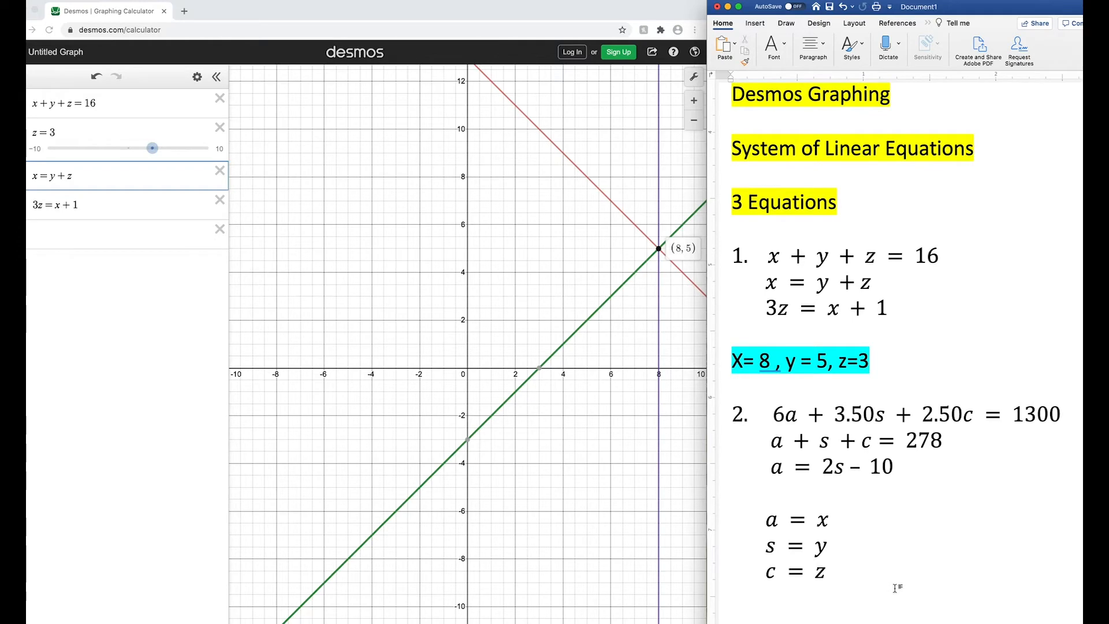
pyautogui.scroll(-1, 897, 587)
pyautogui.moveTo(774, 392); pyautogui.dragTo(1058, 400)
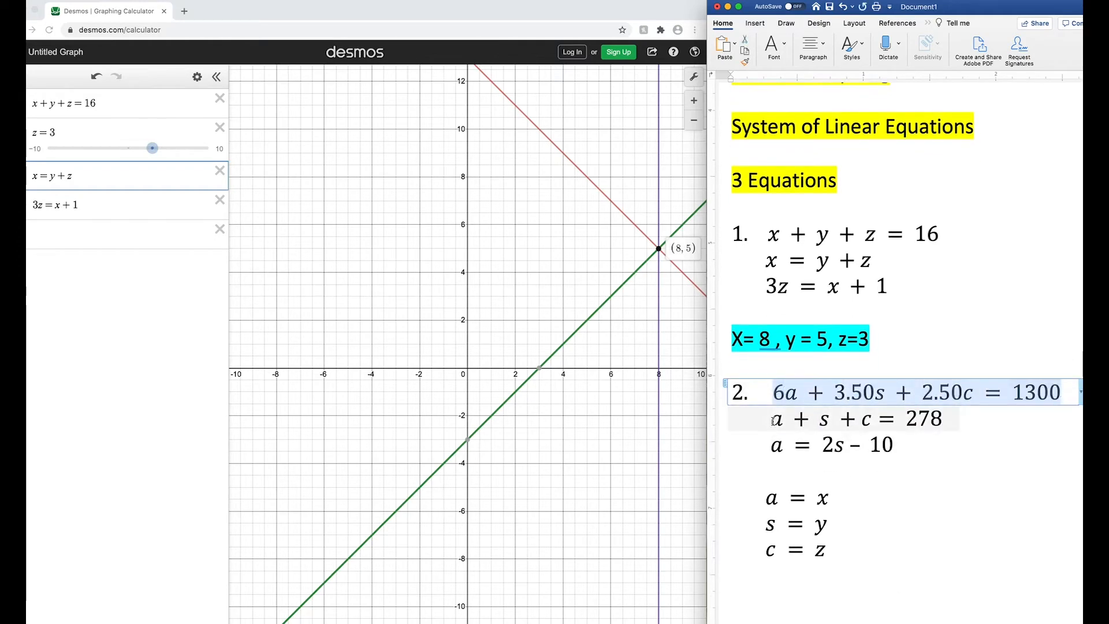
pyautogui.moveTo(772, 419); pyautogui.dragTo(958, 419)
pyautogui.moveTo(774, 446); pyautogui.dragTo(901, 446)
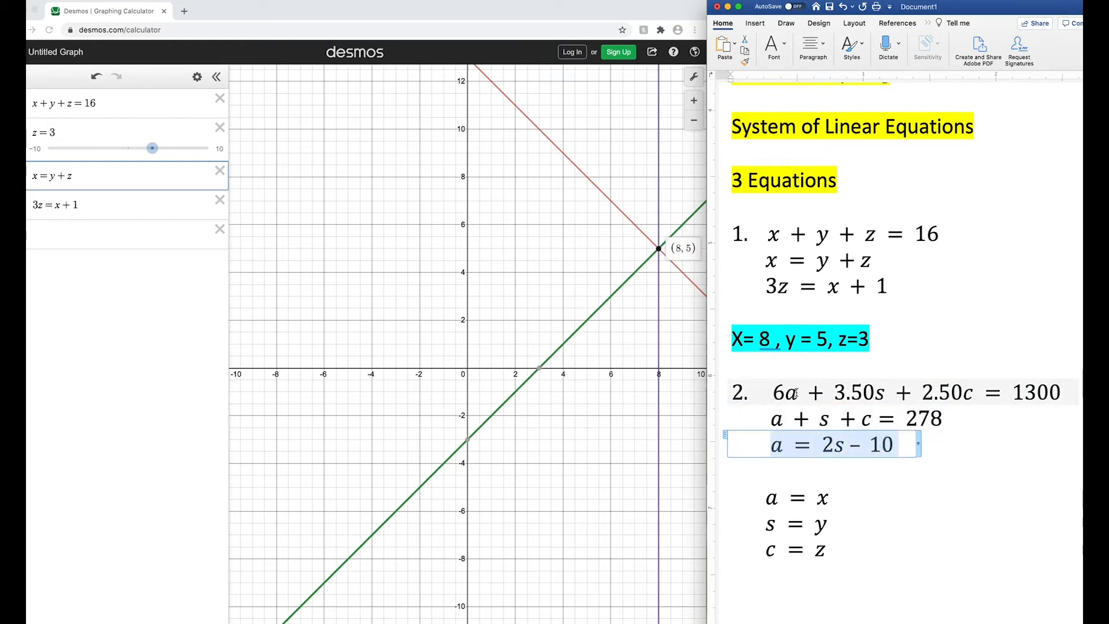
pyautogui.click(795, 394)
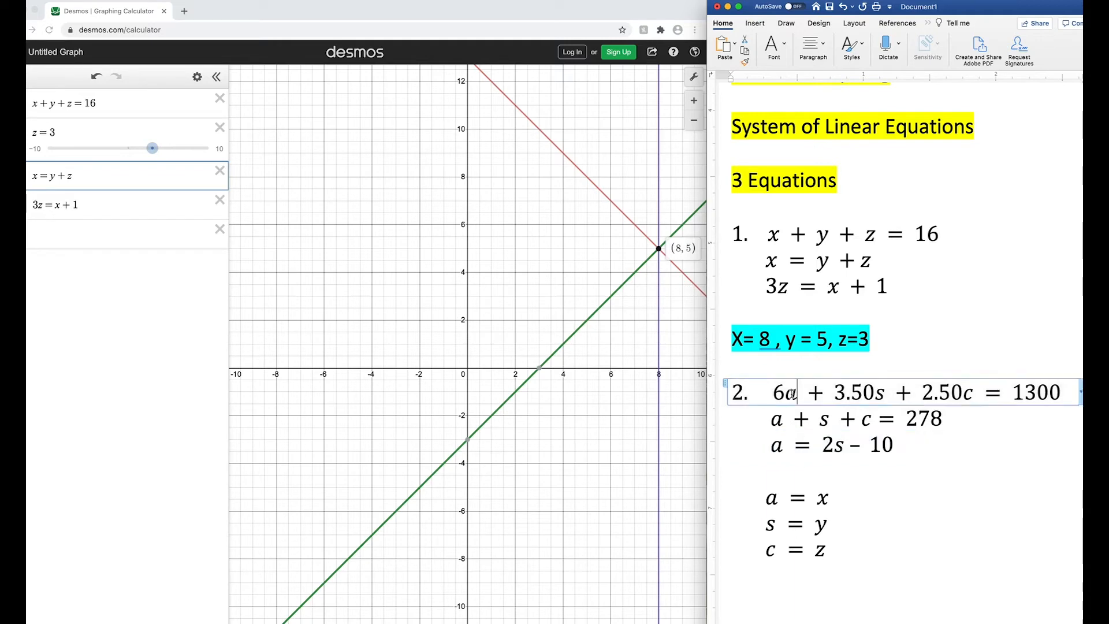
pyautogui.click(879, 393)
pyautogui.click(968, 393)
pyautogui.moveTo(833, 499); pyautogui.dragTo(767, 501)
pyautogui.moveTo(836, 524); pyautogui.dragTo(758, 529)
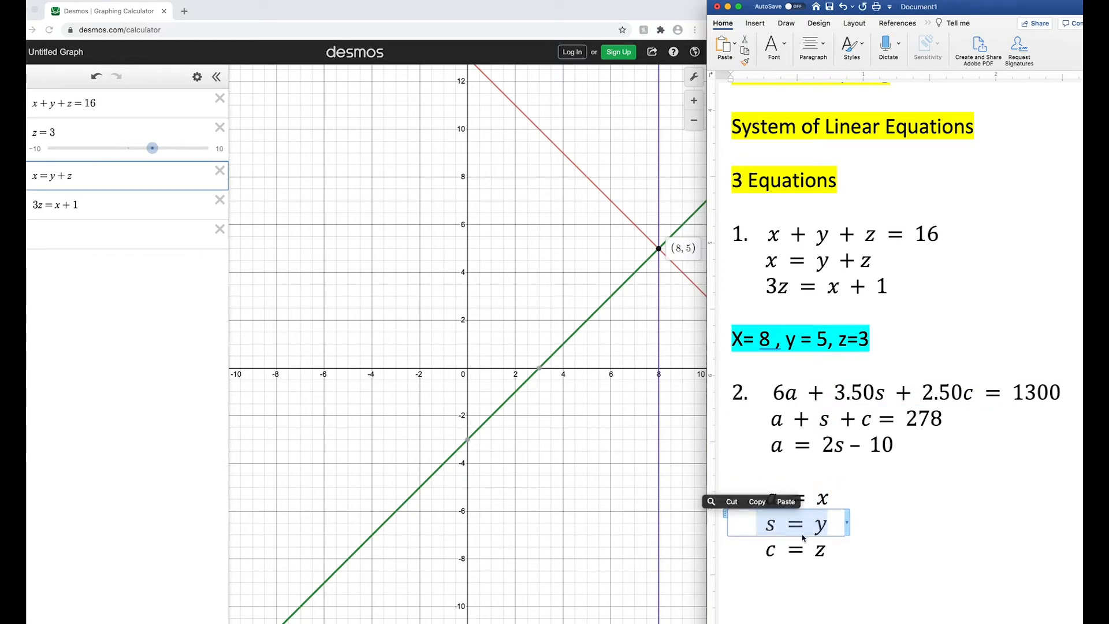
pyautogui.moveTo(830, 549); pyautogui.dragTo(769, 555)
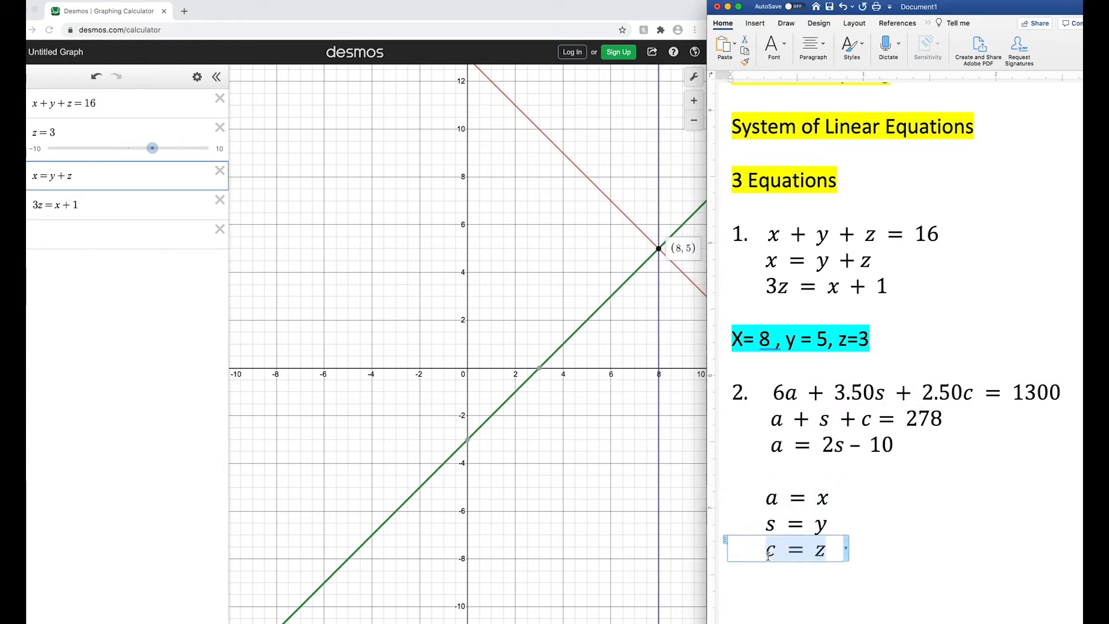
pyautogui.click(847, 579)
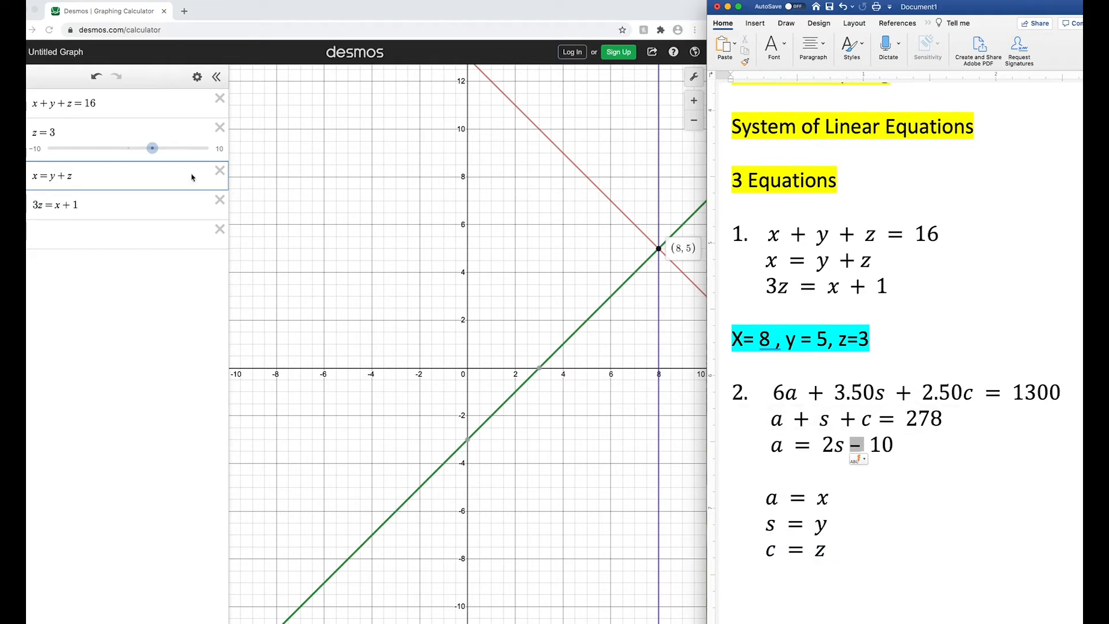
# - In Desmos, delete all equations of the first system and the z slider from the expression list
pyautogui.click(220, 97)
pyautogui.click(219, 97)
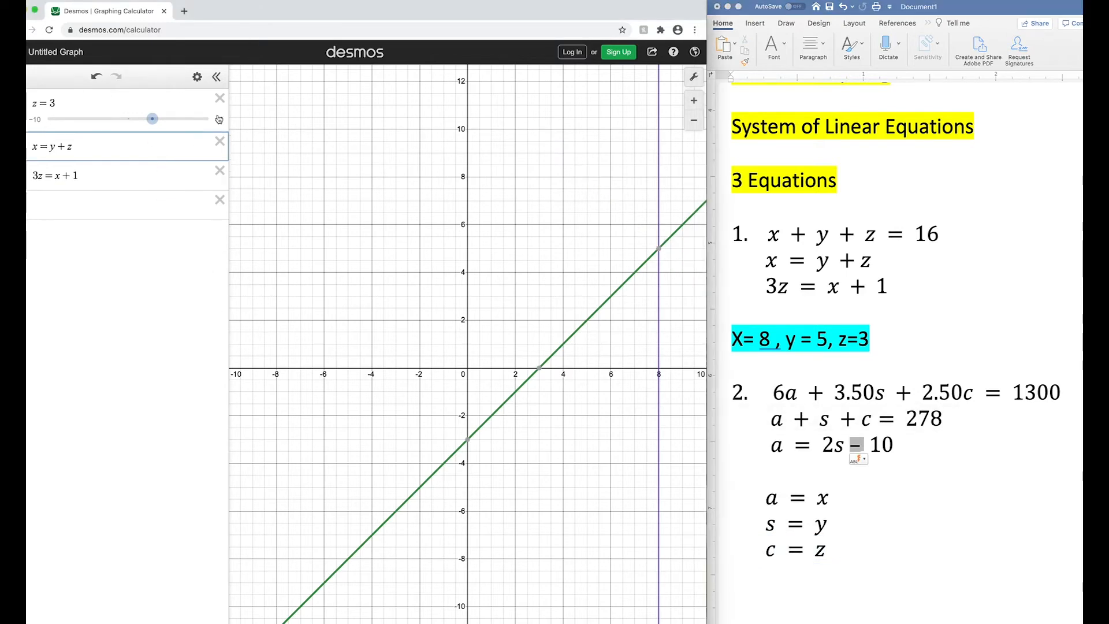
pyautogui.click(219, 98)
pyautogui.click(219, 98)
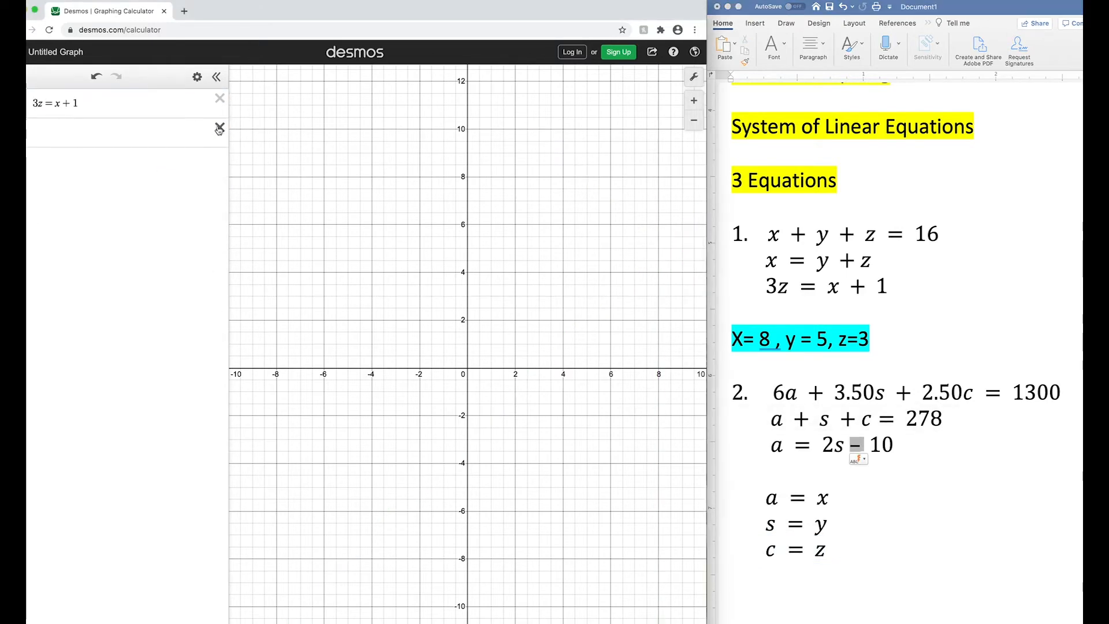
pyautogui.click(220, 97)
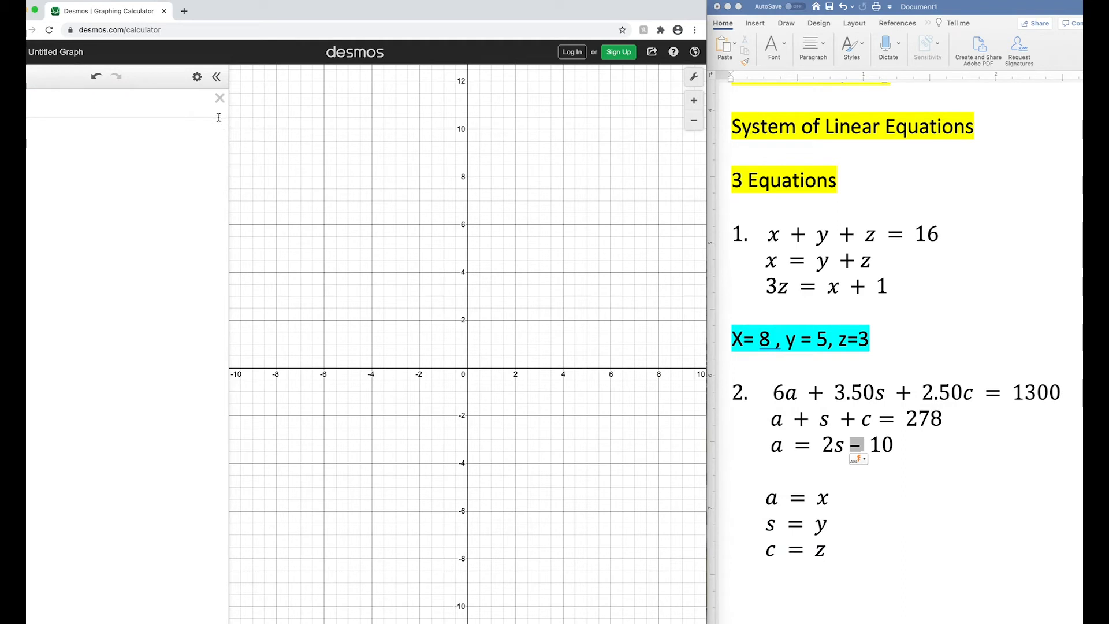
# - Enter problem 2's first equation as 6x+3.50y+2.50z=1300 and add a slider for z
pyautogui.click(167, 111)
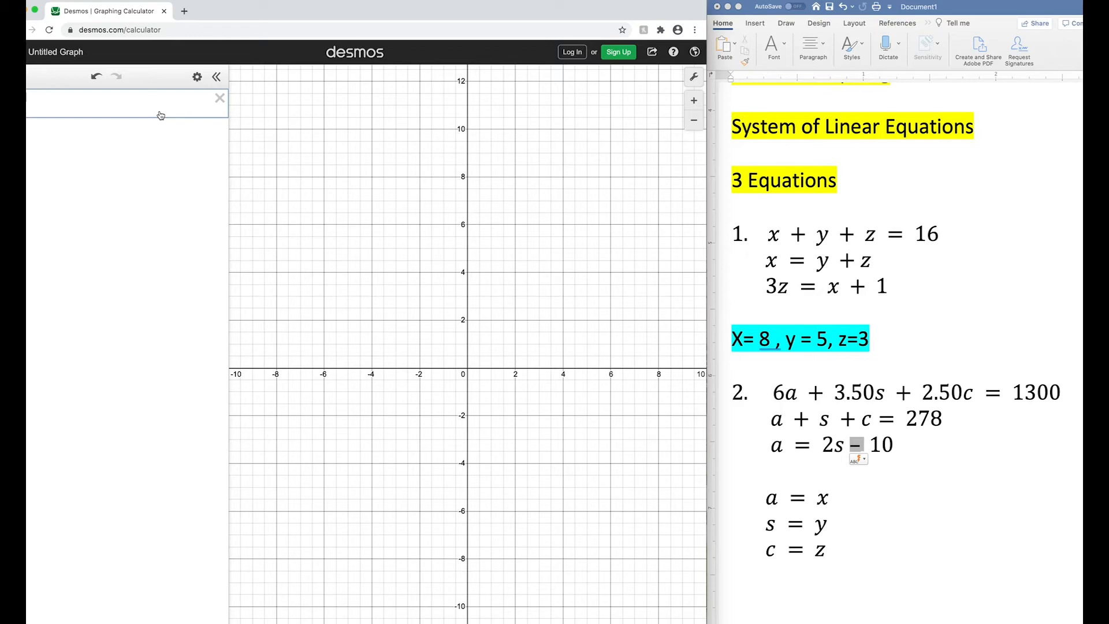
pyautogui.write('6x + 3.50')
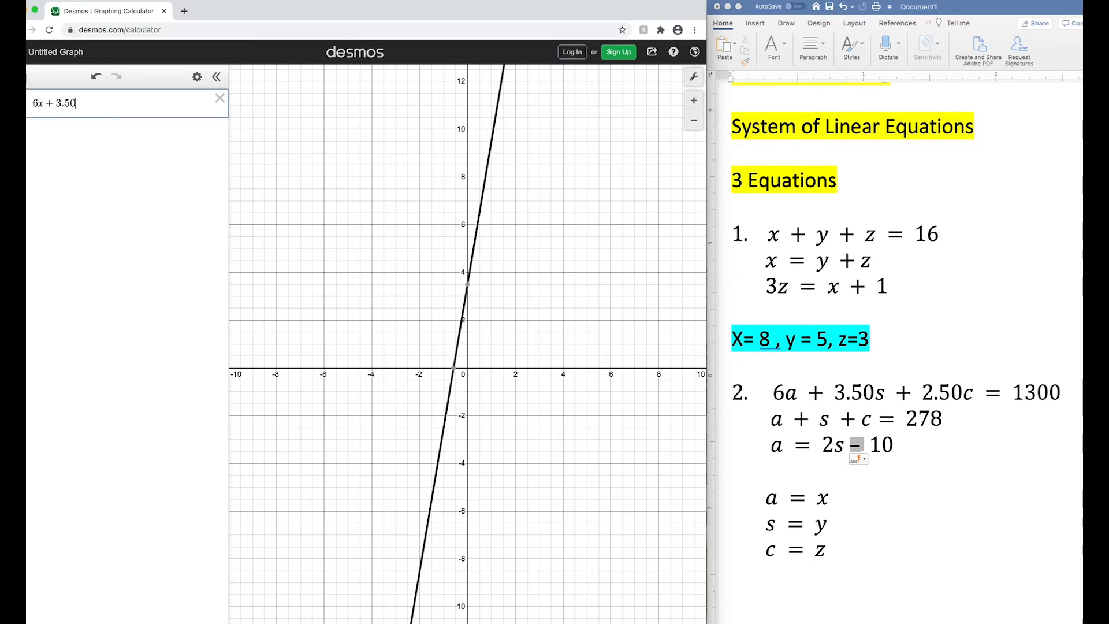
pyautogui.write('y ')
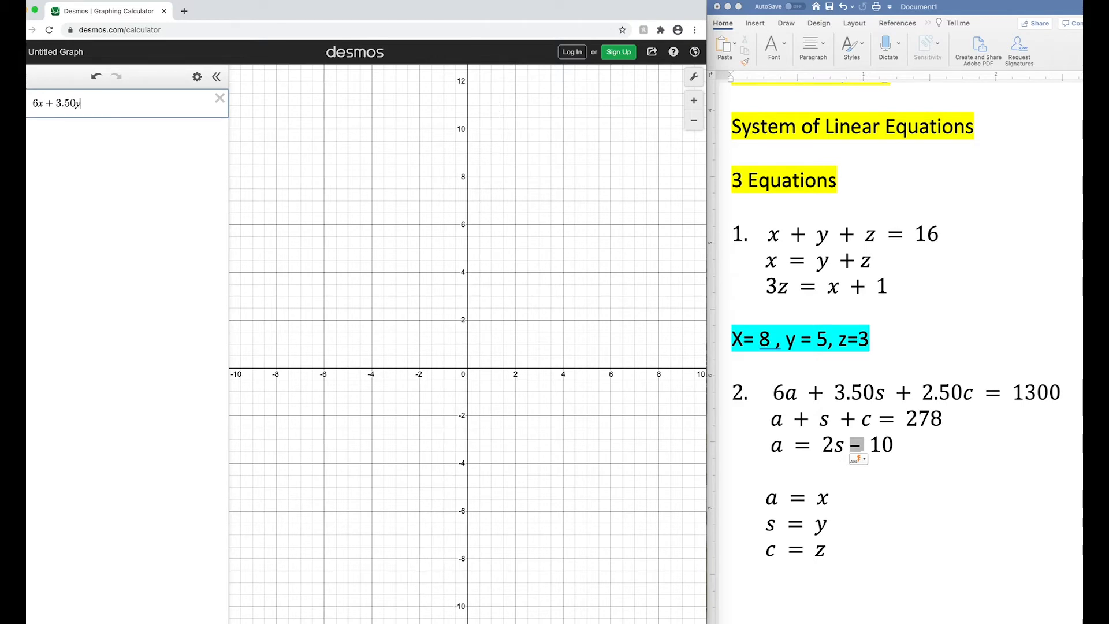
pyautogui.write('+ 2.50z = 1')
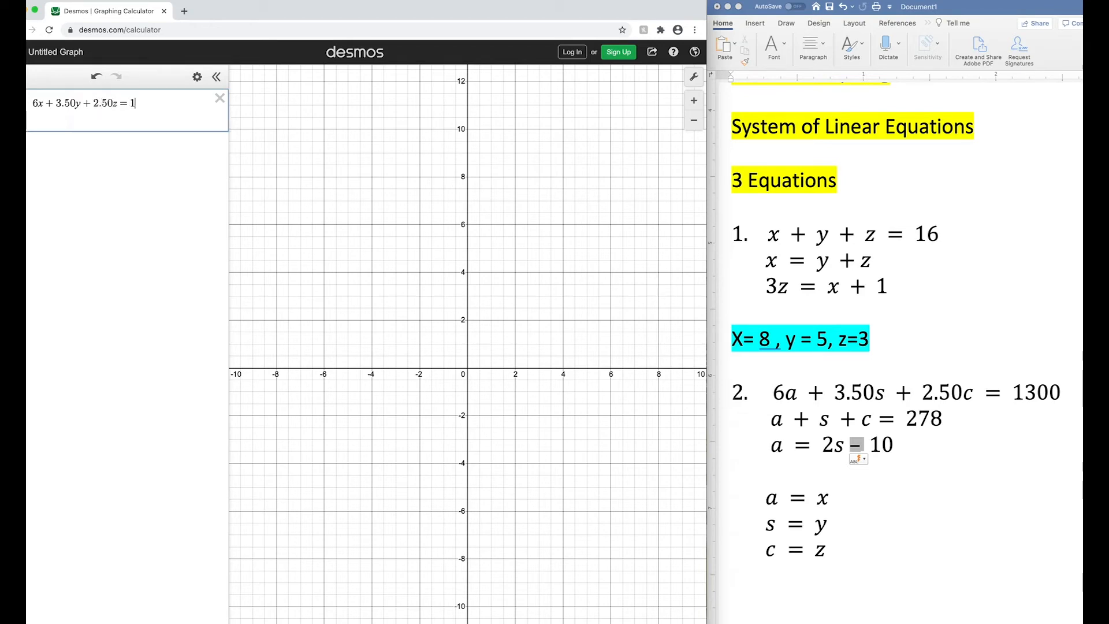
pyautogui.write('300')
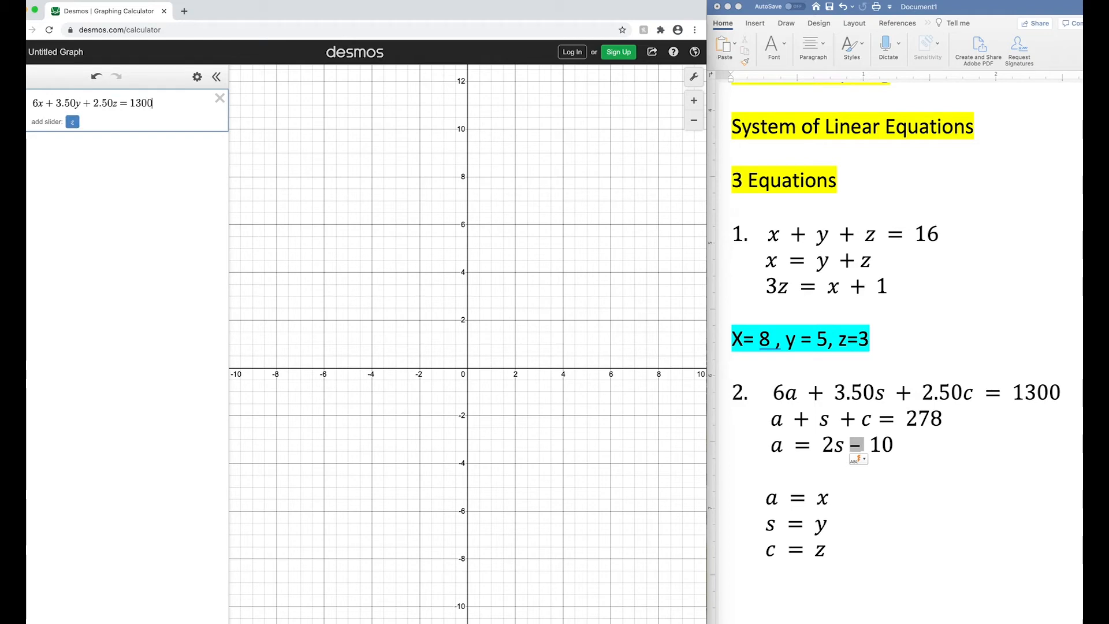
pyautogui.click(72, 122)
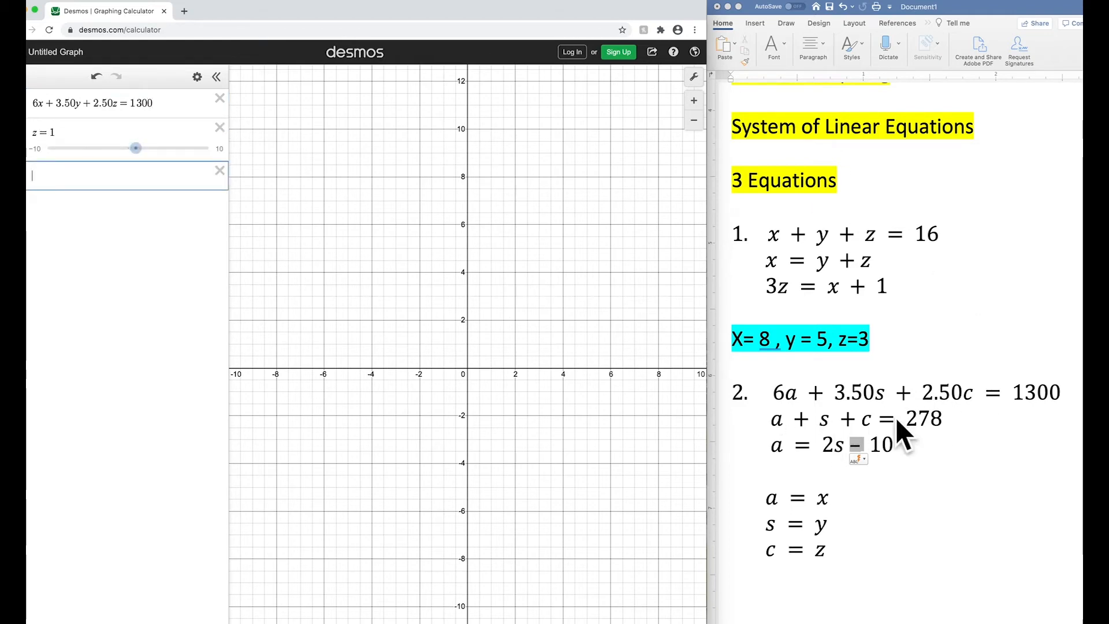
# - Enter problem 2's second equation as x+y+z=278 in the expression list
pyautogui.write('x')
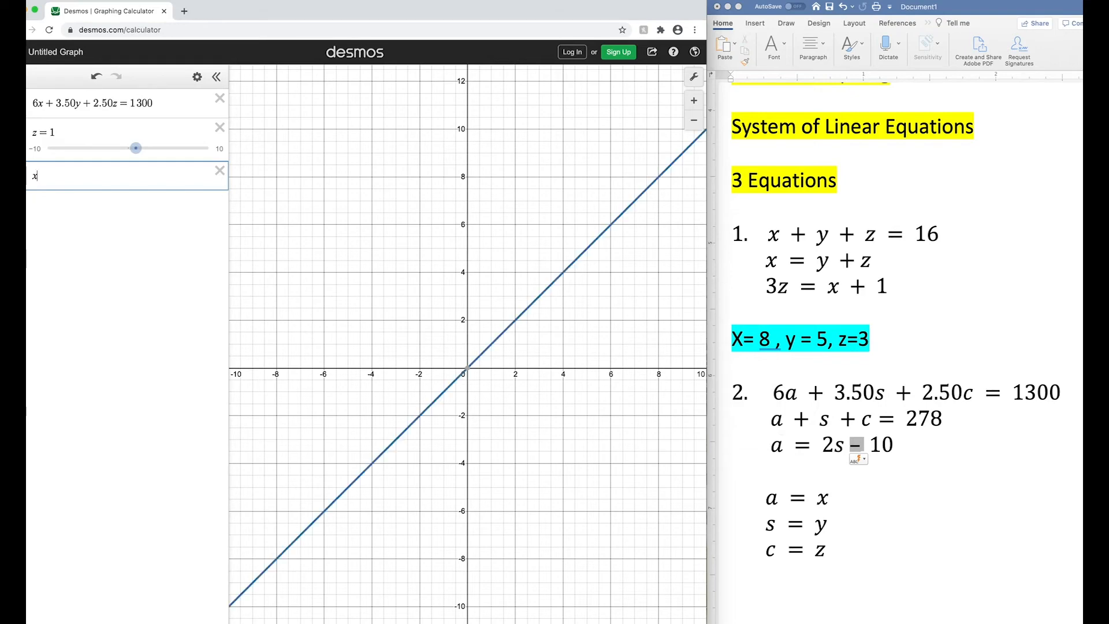
pyautogui.write('+y+z')
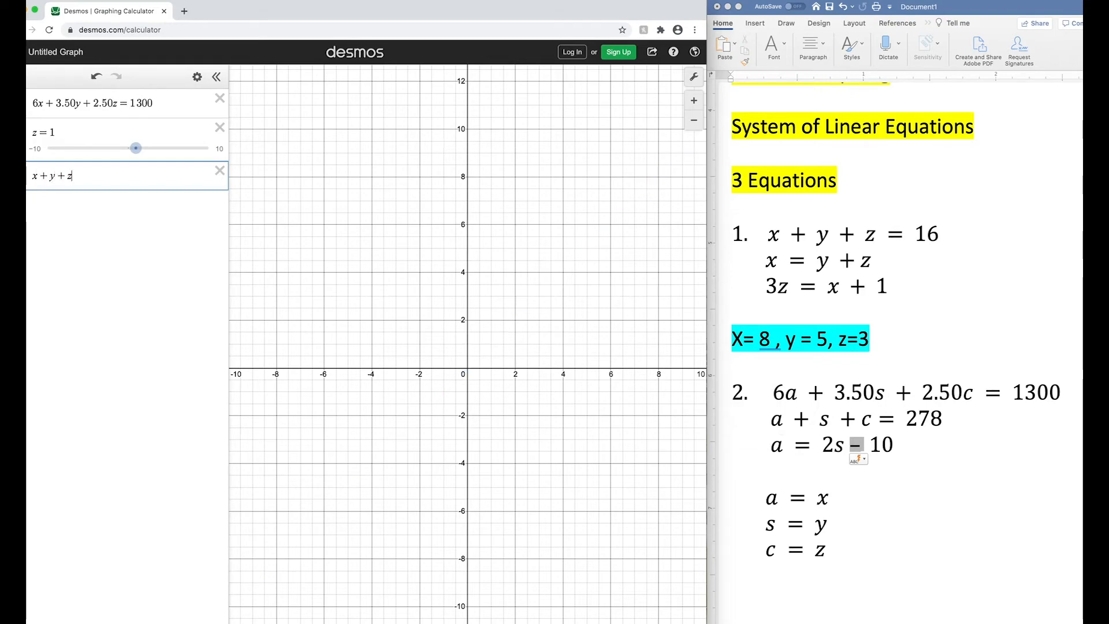
pyautogui.write('=2')
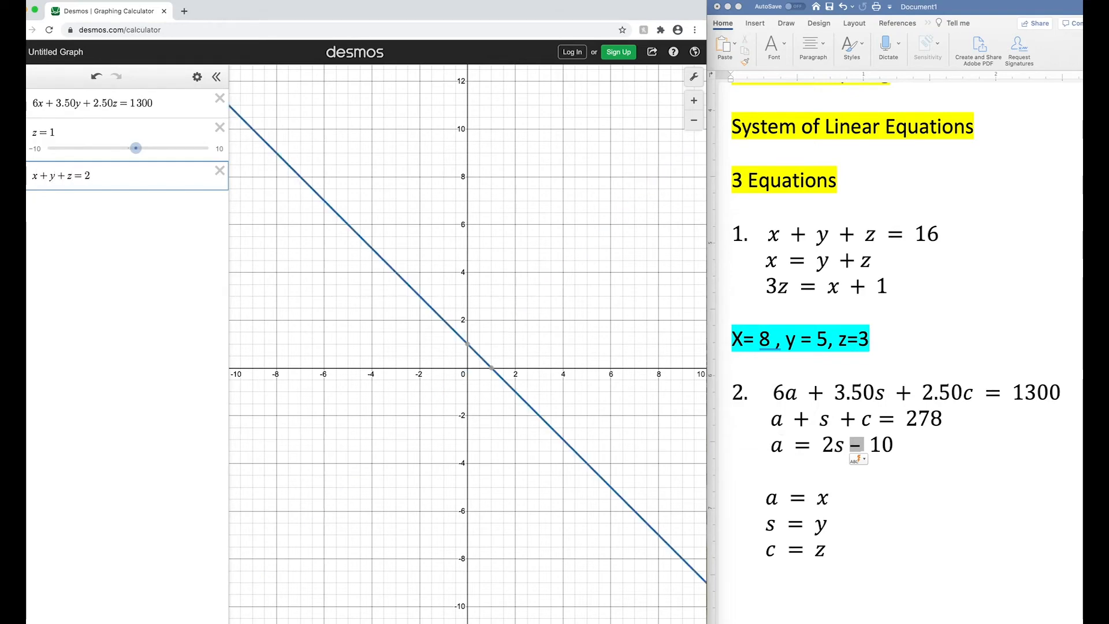
pyautogui.write('78')
pyautogui.press('Return')
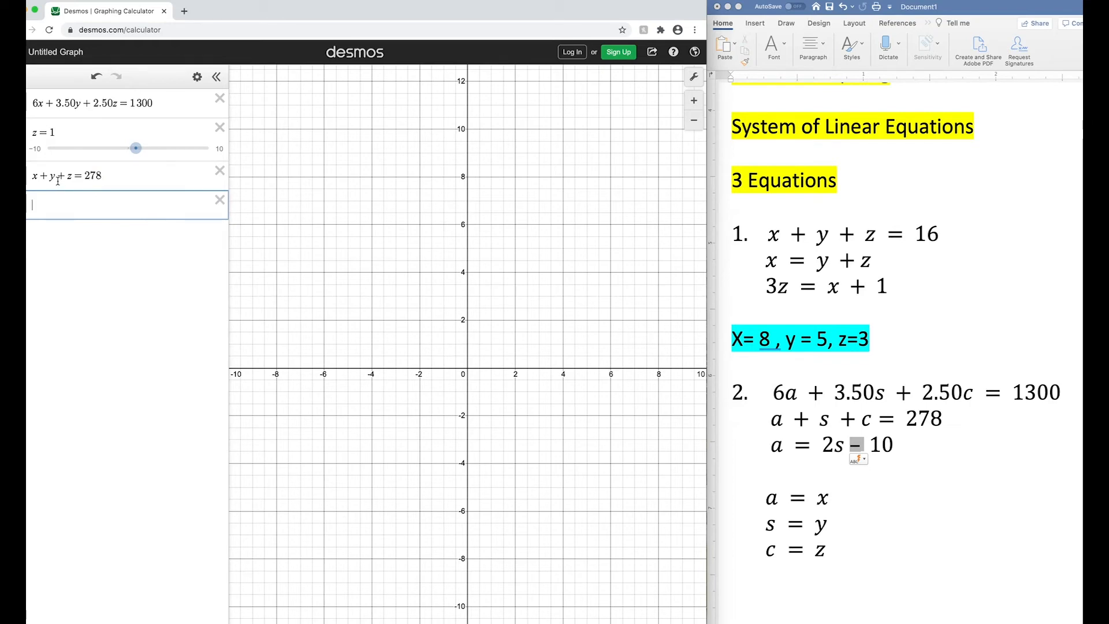
pyautogui.write('=2')
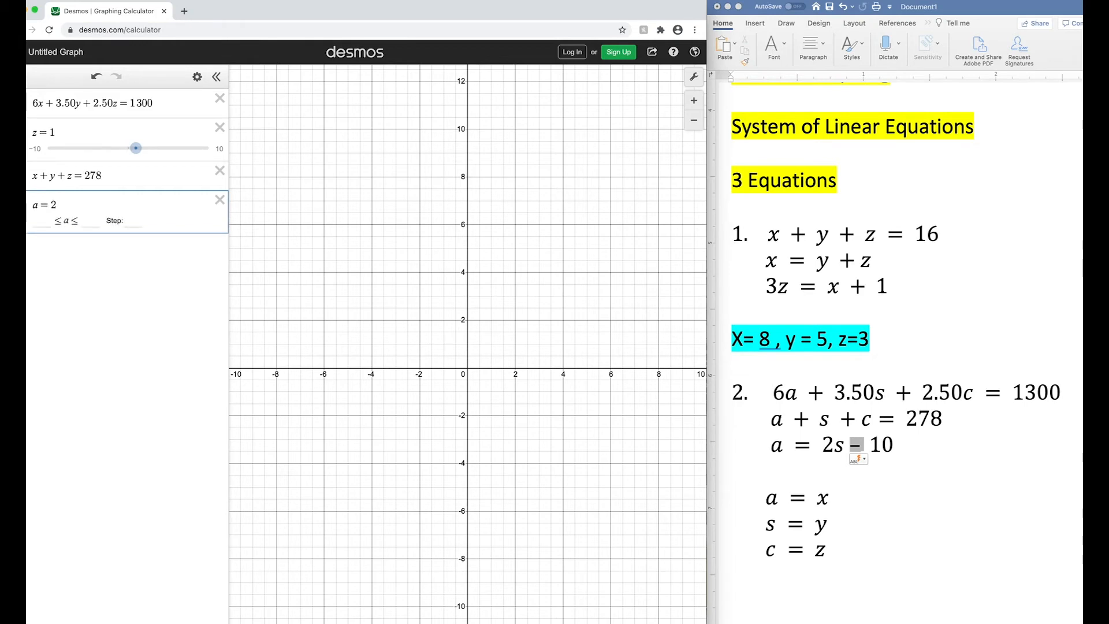
pyautogui.write('s-10')
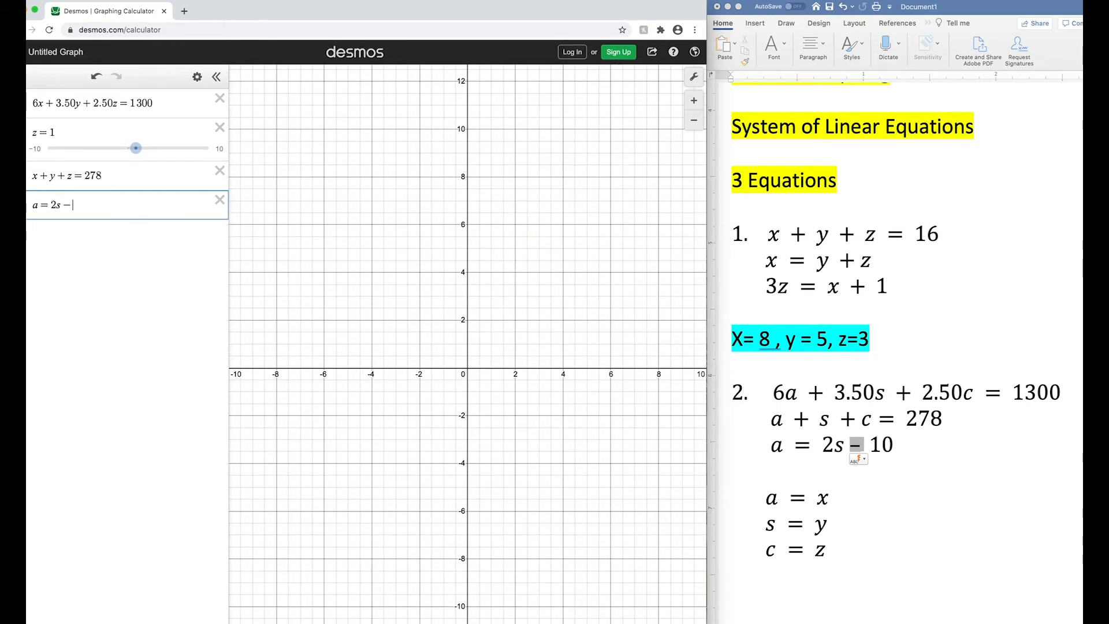
pyautogui.press('Return')
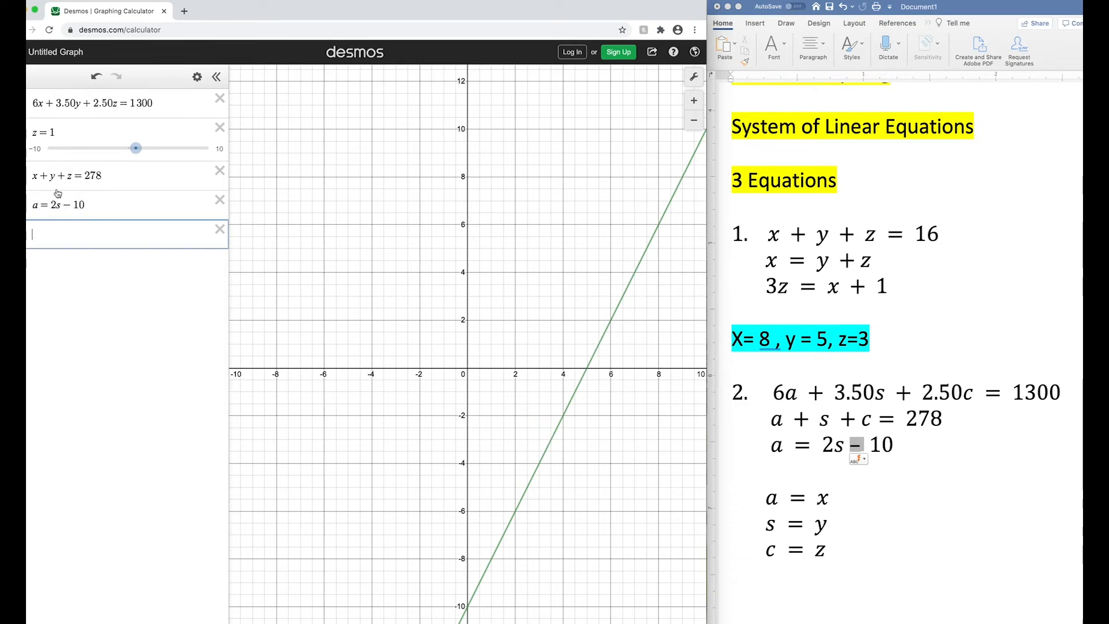
pyautogui.click(220, 200)
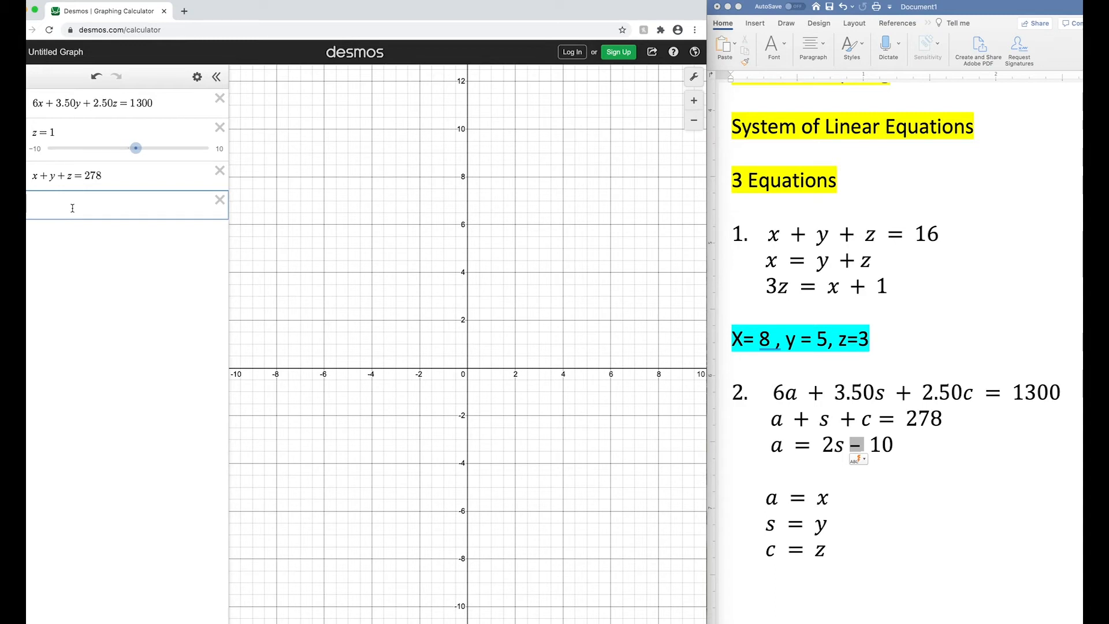
# - Enter problem 2's third equation in terms of x and y as x=2y-10
pyautogui.write('x=2y')
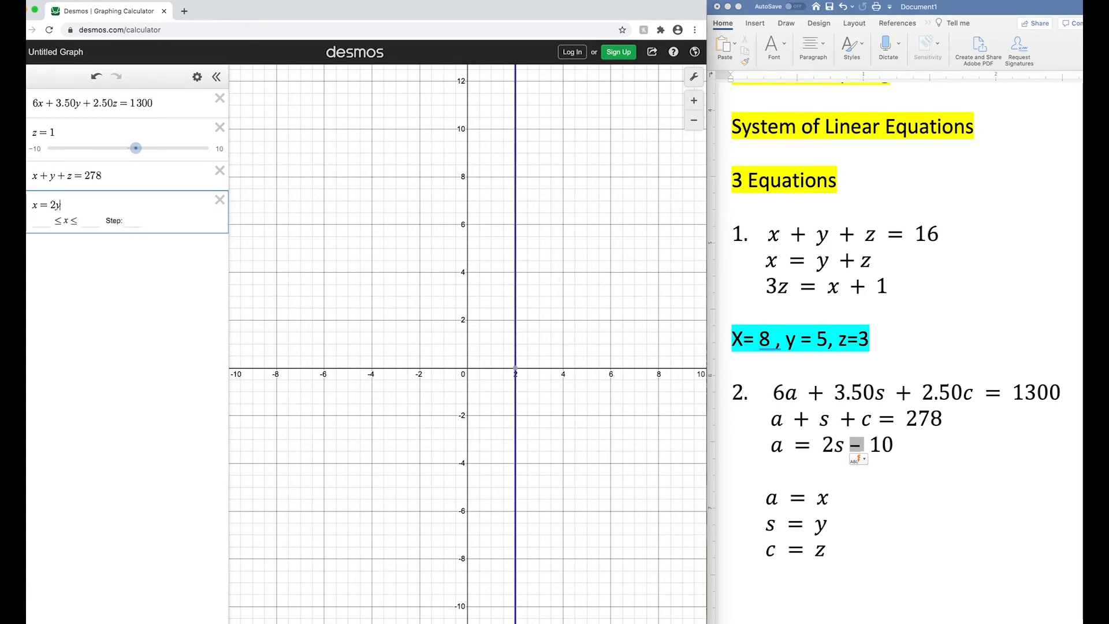
pyautogui.write('-10')
pyautogui.press('Return')
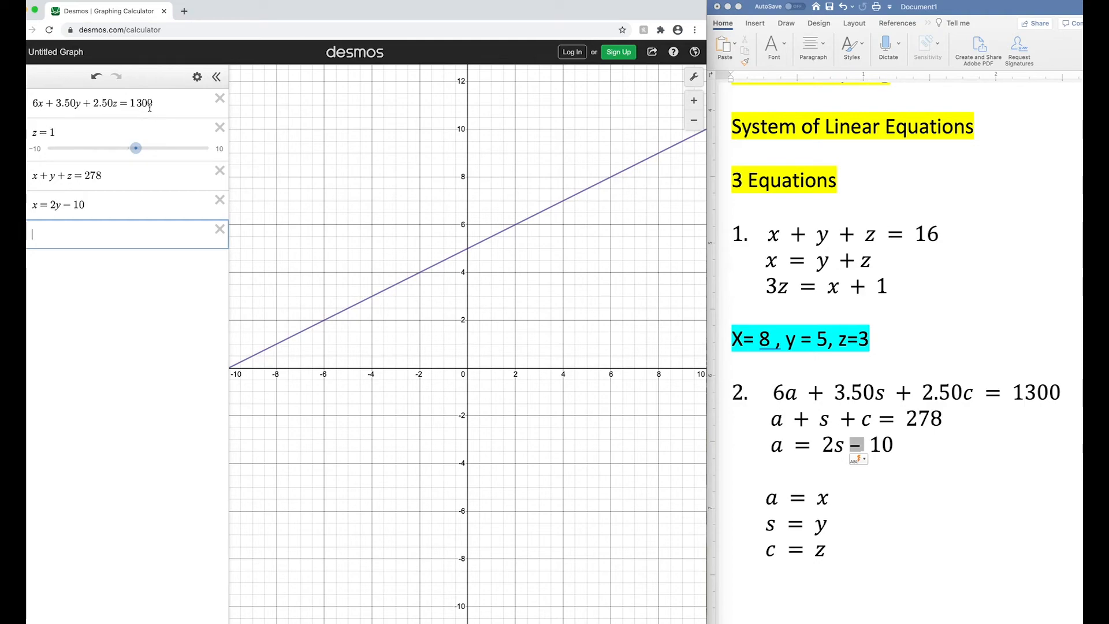
# - With all three lines in view, raise the z slider to 5 to bring their intersections closer together
pyautogui.moveTo(586, 150); pyautogui.dragTo(500, 204)
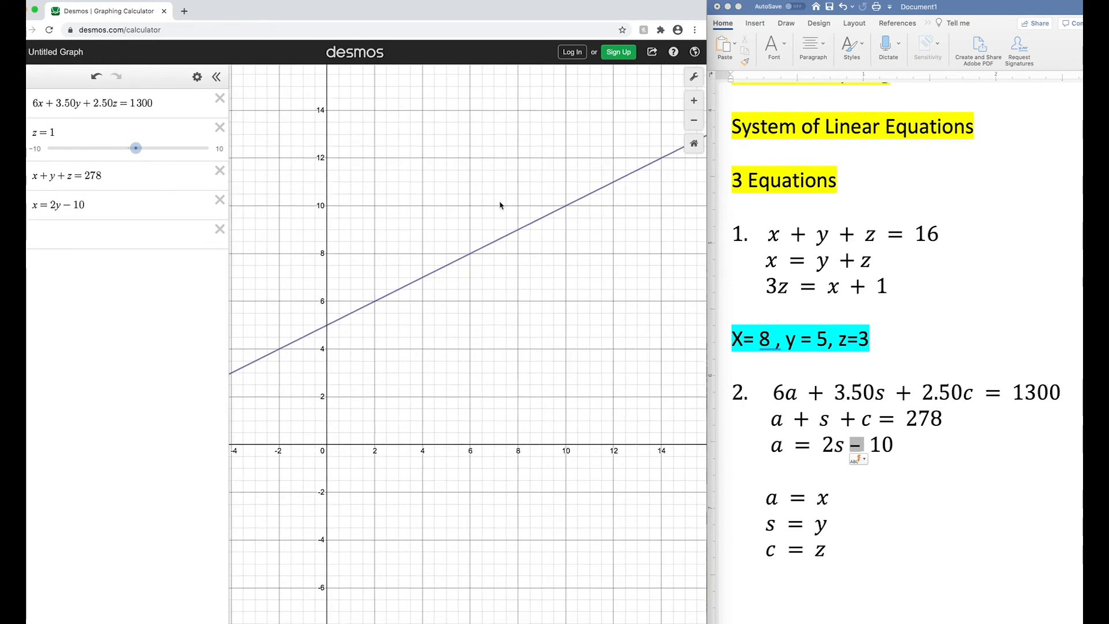
pyautogui.click(695, 124)
pyautogui.click(694, 124)
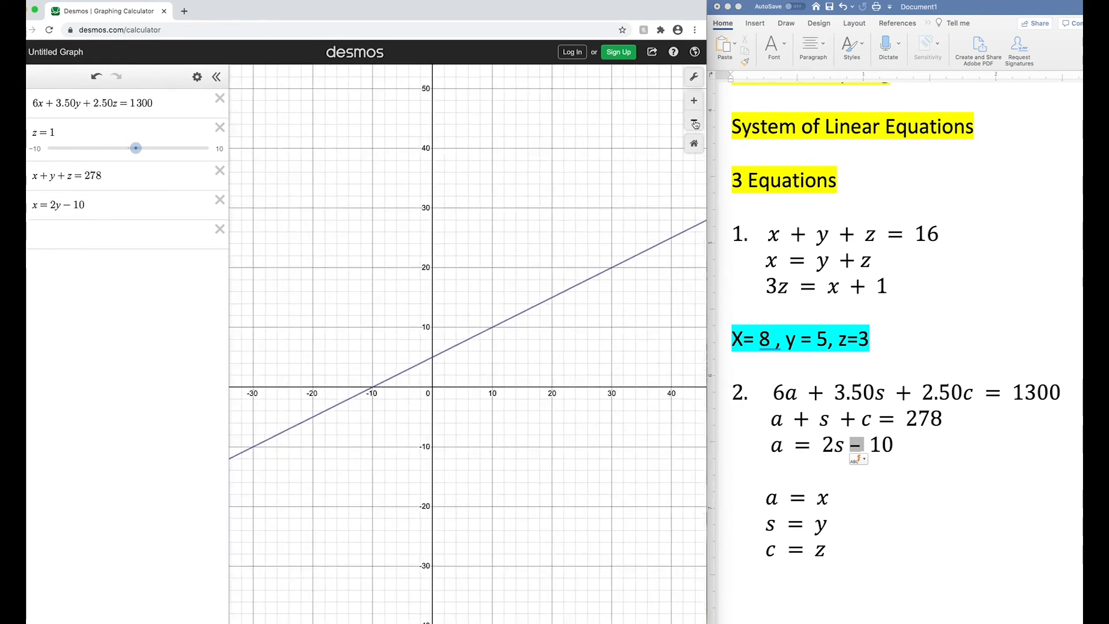
pyautogui.click(694, 124)
pyautogui.click(695, 124)
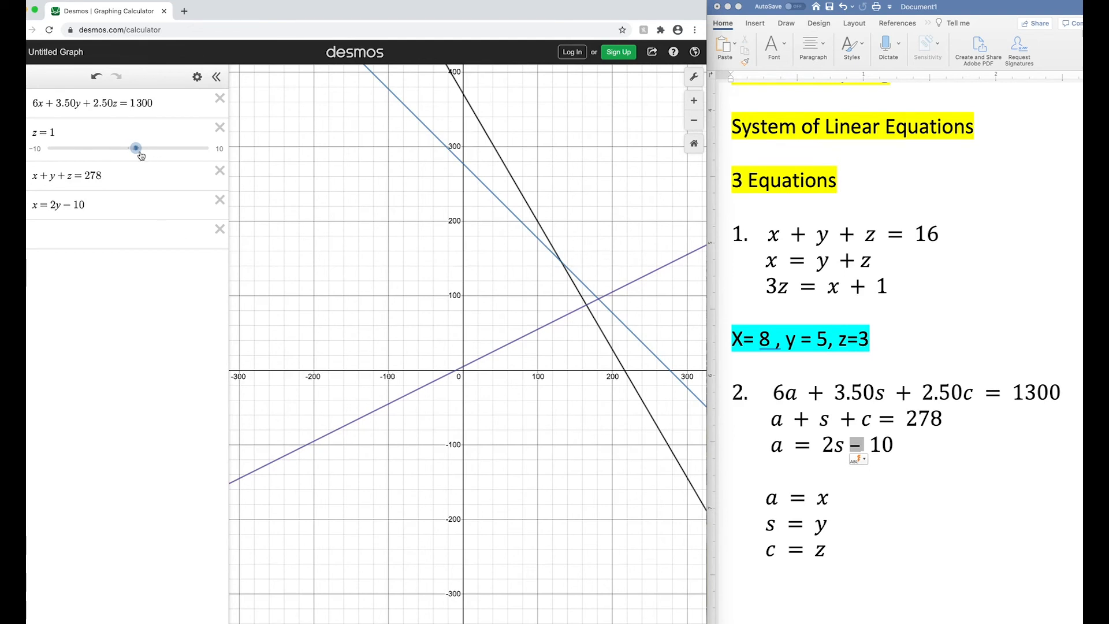
pyautogui.moveTo(135, 148); pyautogui.dragTo(140, 177)
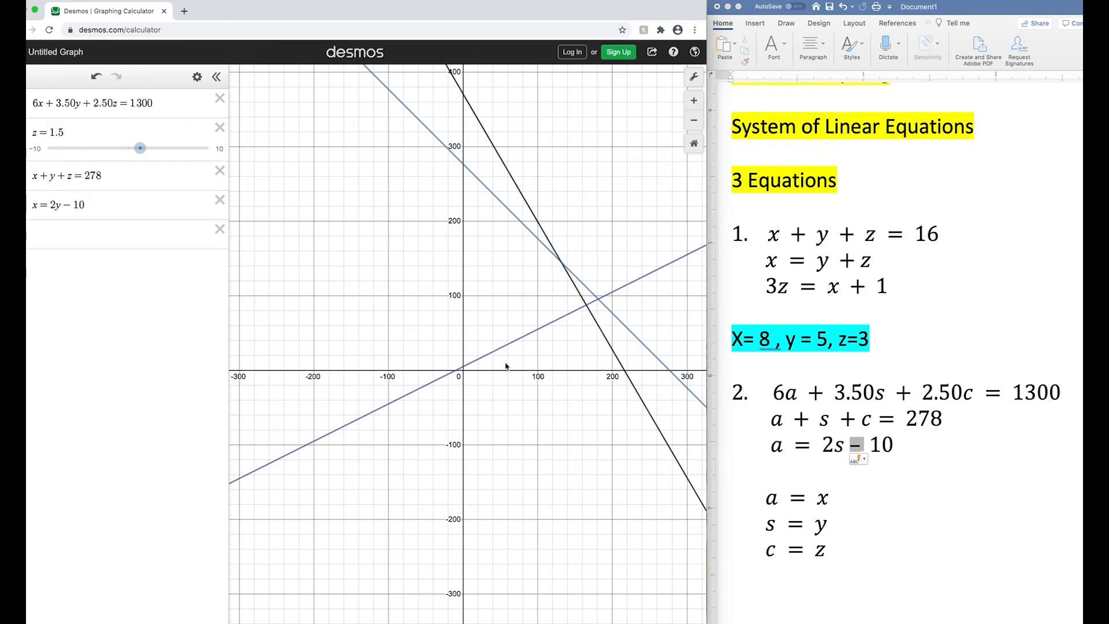
pyautogui.moveTo(141, 148); pyautogui.dragTo(168, 148)
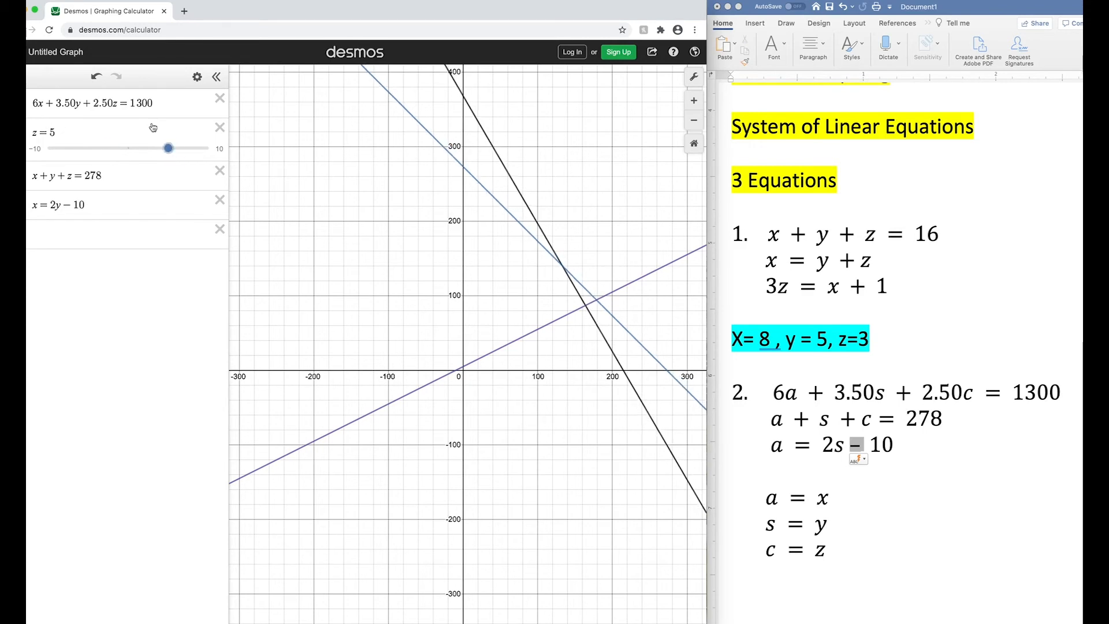
# - Set the z slider's limits to -100 and 100
pyautogui.click(38, 149)
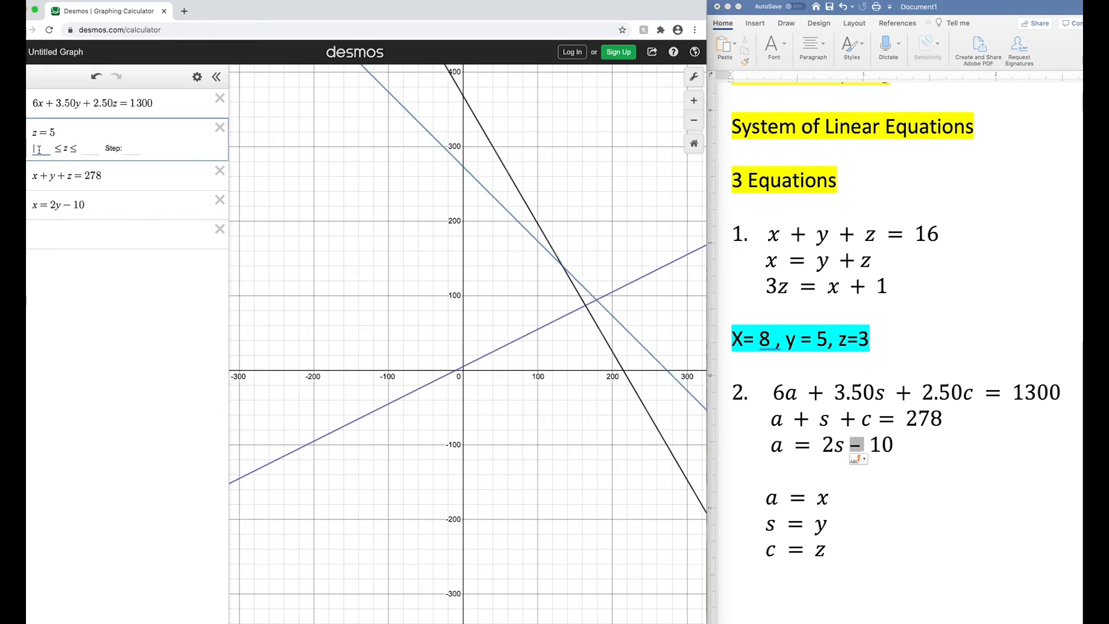
pyautogui.write('-100')
pyautogui.click(98, 149)
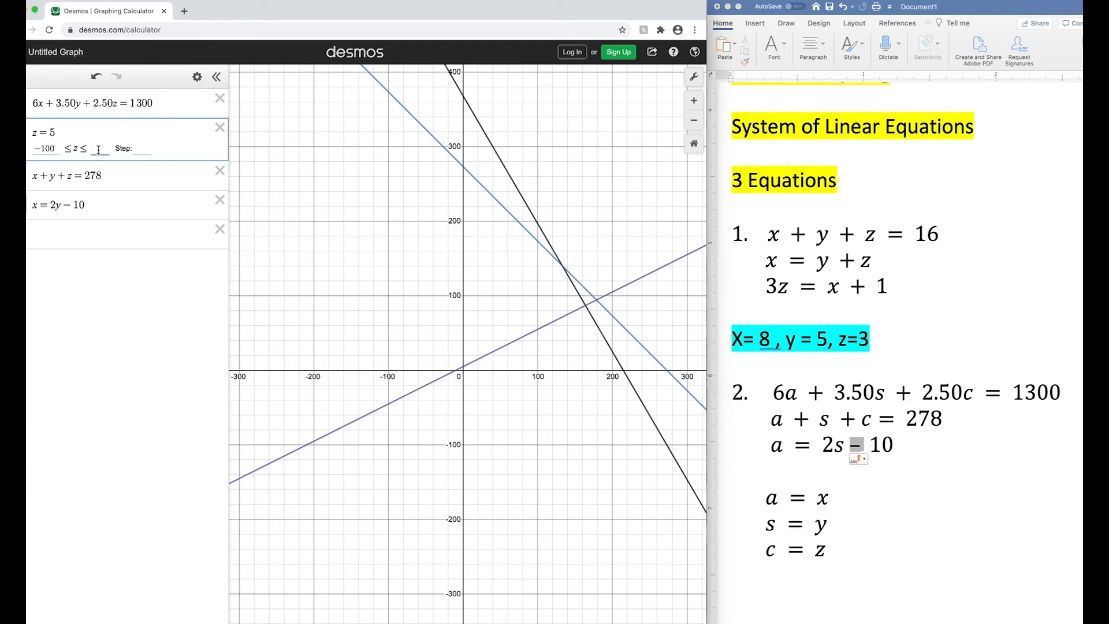
pyautogui.write('100')
pyautogui.click(328, 255)
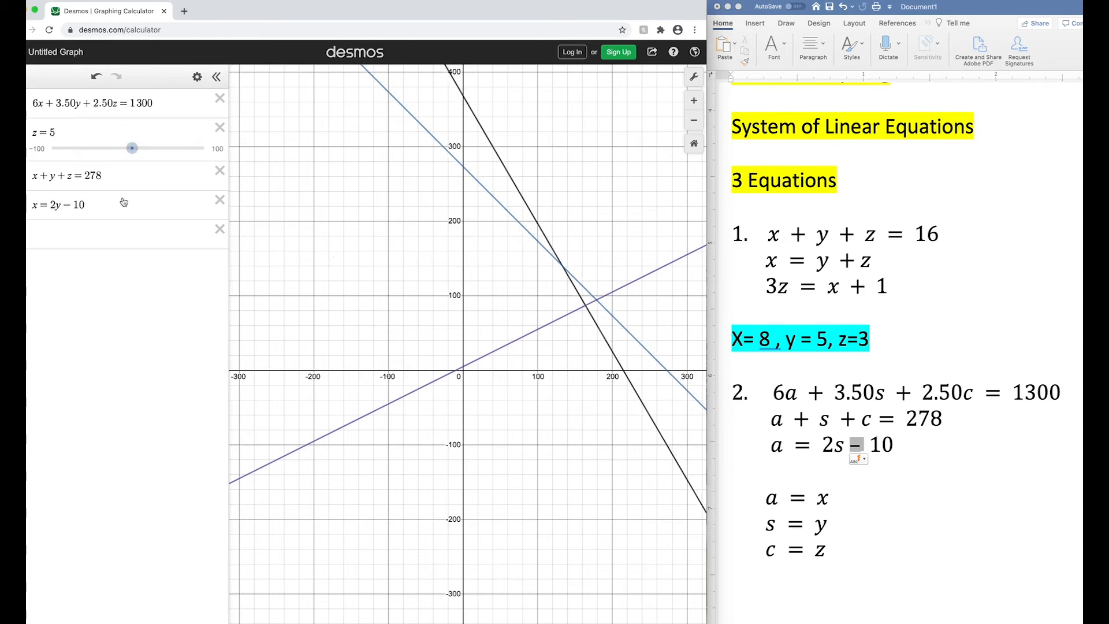
# - Adjust the z slider to 48 so all three lines meet at one point, and display that intersection's coordinates
pyautogui.moveTo(131, 148); pyautogui.dragTo(160, 150)
pyautogui.moveTo(160, 220); pyautogui.dragTo(167, 220)
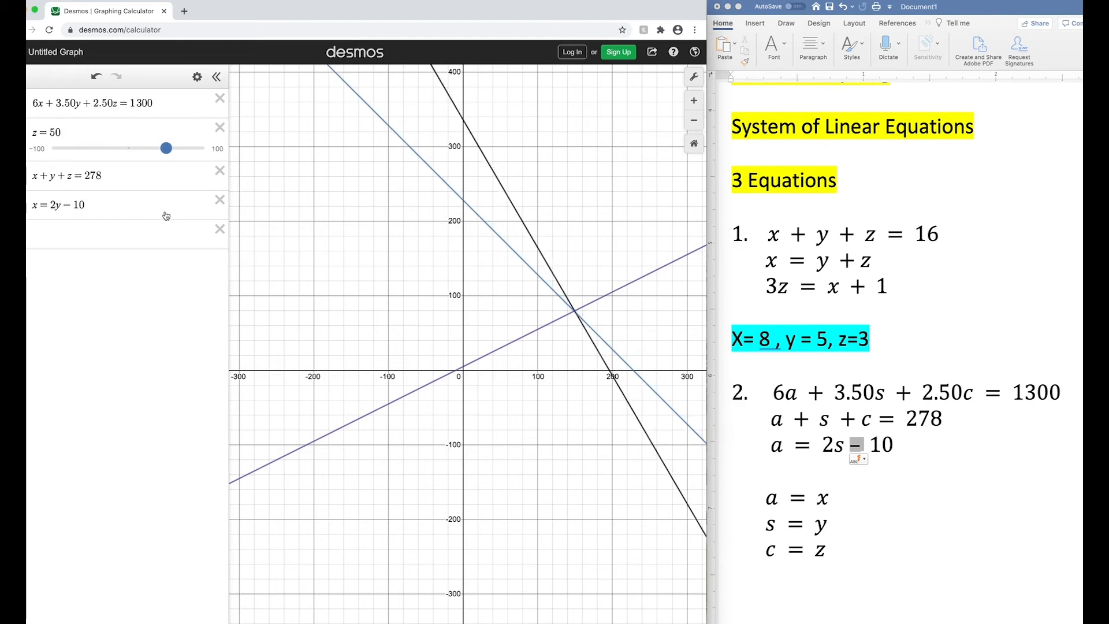
pyautogui.click(575, 312)
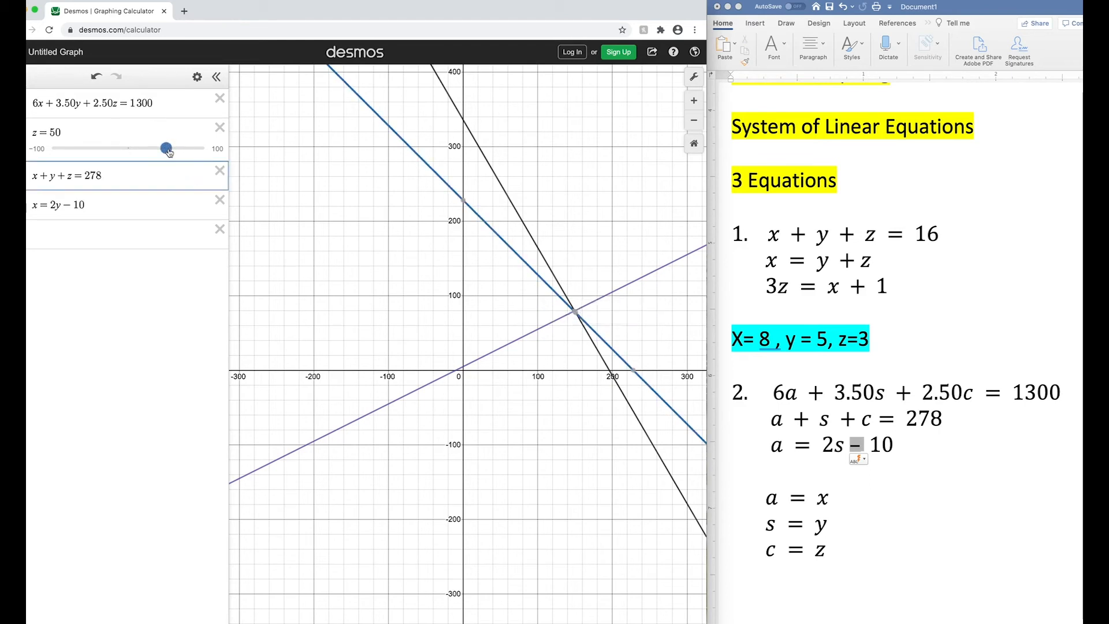
pyautogui.moveTo(167, 149); pyautogui.dragTo(165, 157)
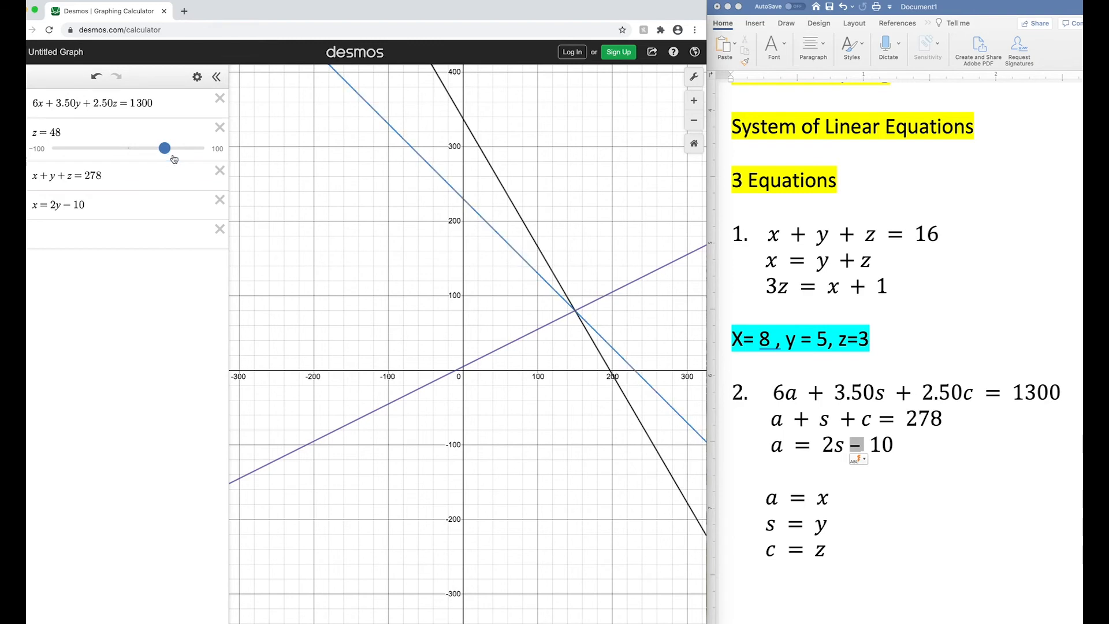
pyautogui.click(575, 312)
pyautogui.click(576, 312)
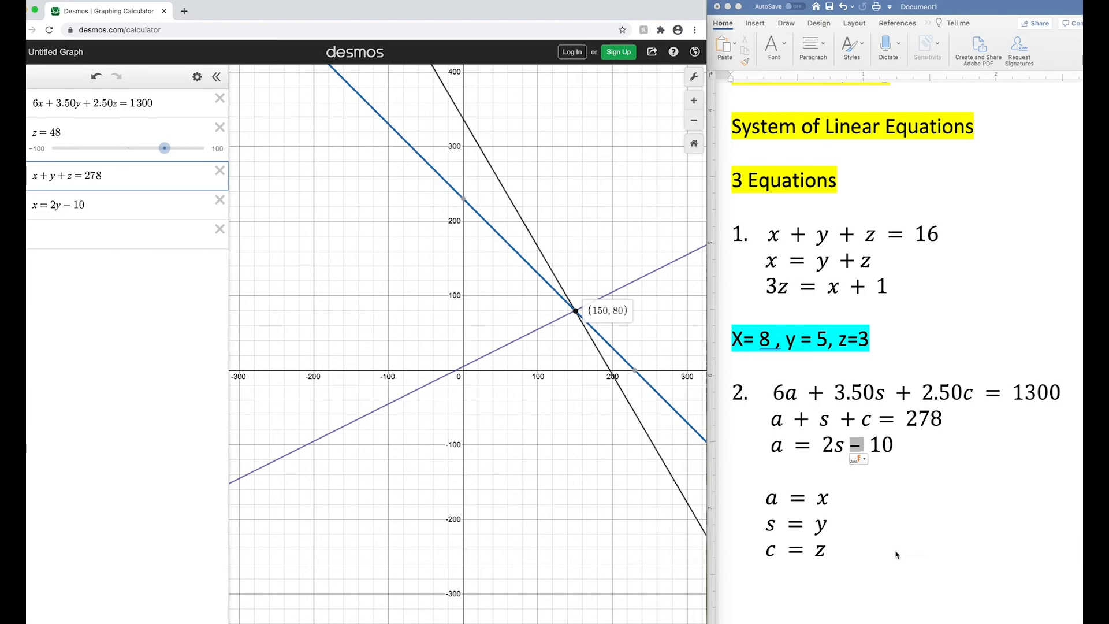
pyautogui.click(877, 556)
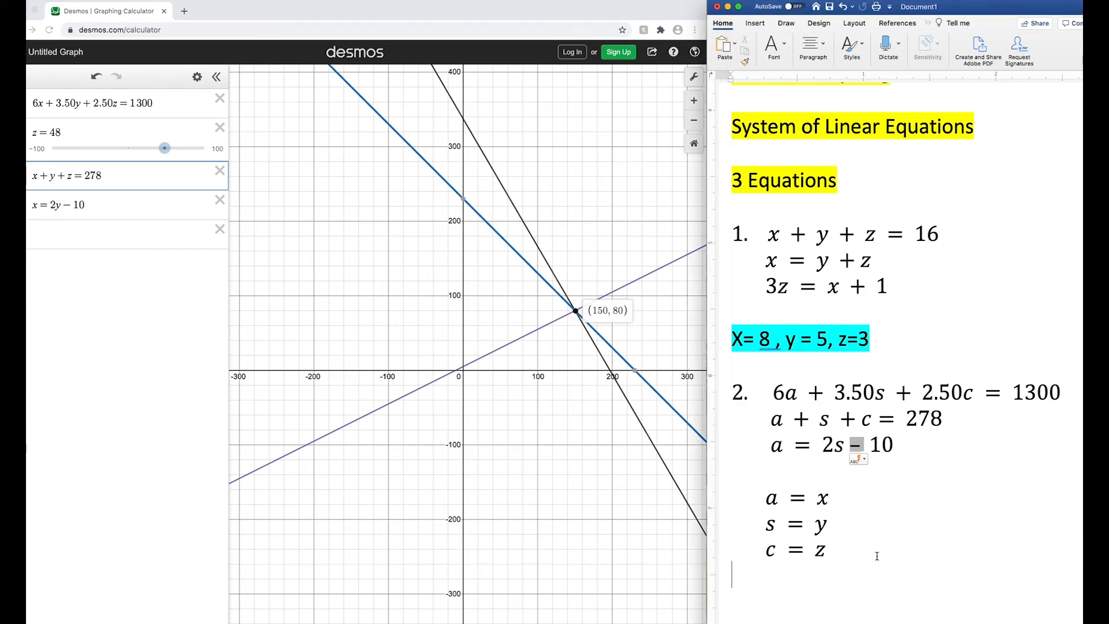
pyautogui.write('x =')
pyautogui.press('BackSpace')
pyautogui.press('BackSpace')
pyautogui.press('BackSpace')
# - In the Word document, extend problem 2's substitution lines to a = x = 150, s = y = 80 and c = z = 48
pyautogui.click(831, 498)
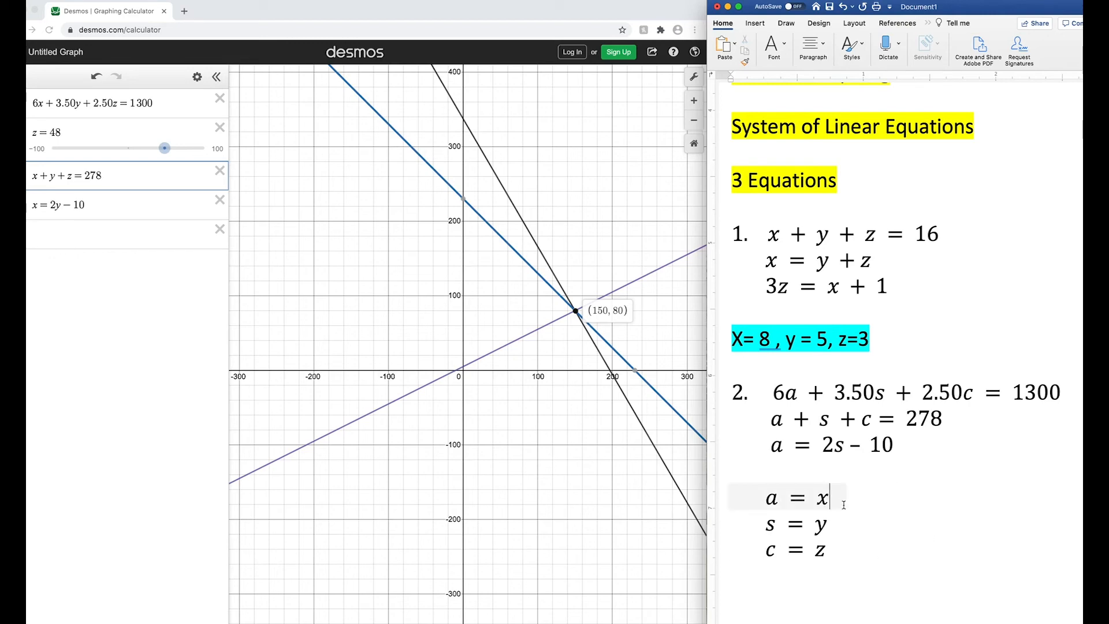
pyautogui.write('=150')
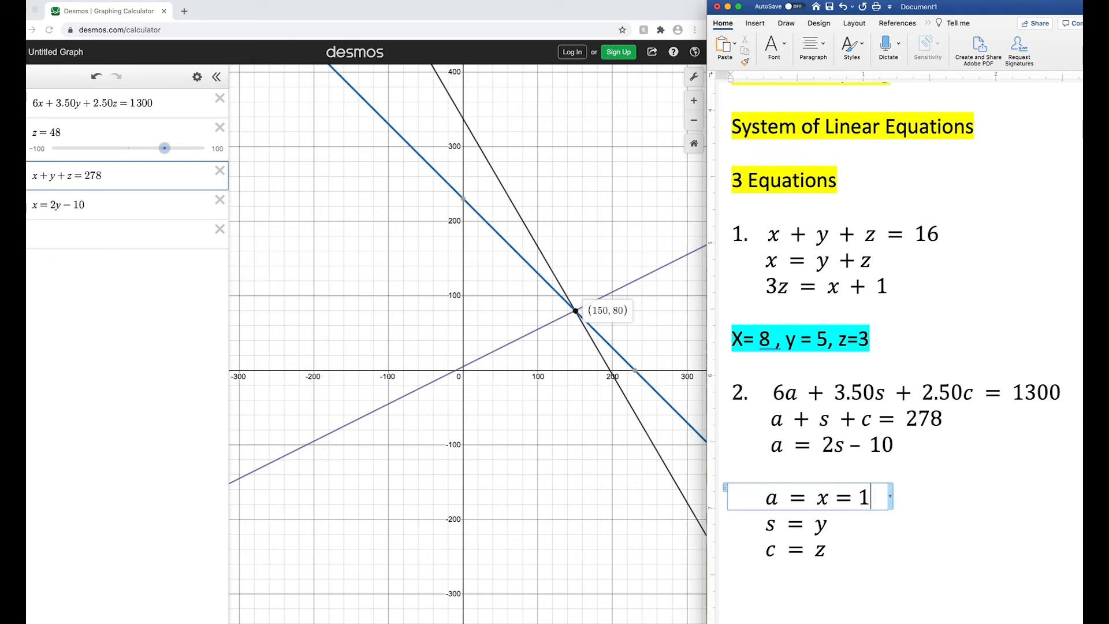
pyautogui.press('Down')
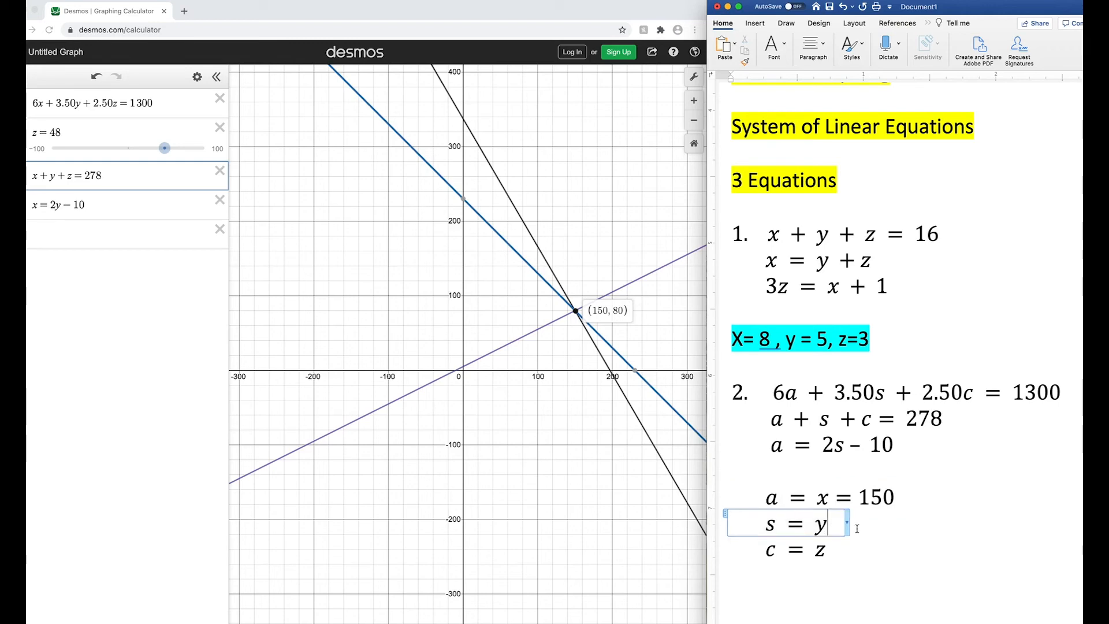
pyautogui.write('=80')
pyautogui.click(853, 552)
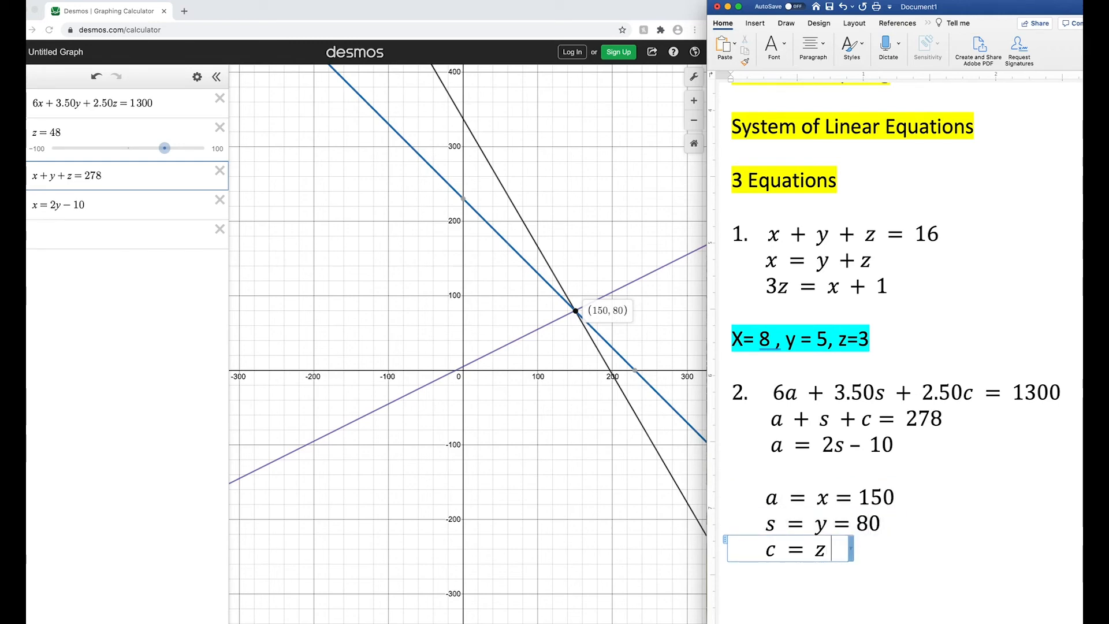
pyautogui.write('=')
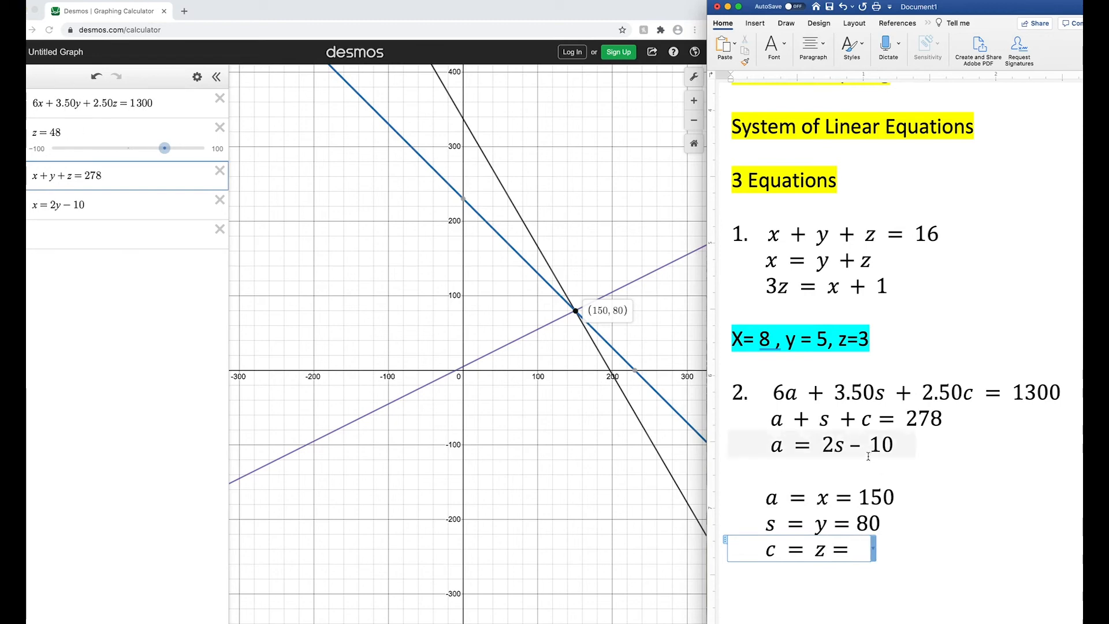
pyautogui.write('48')
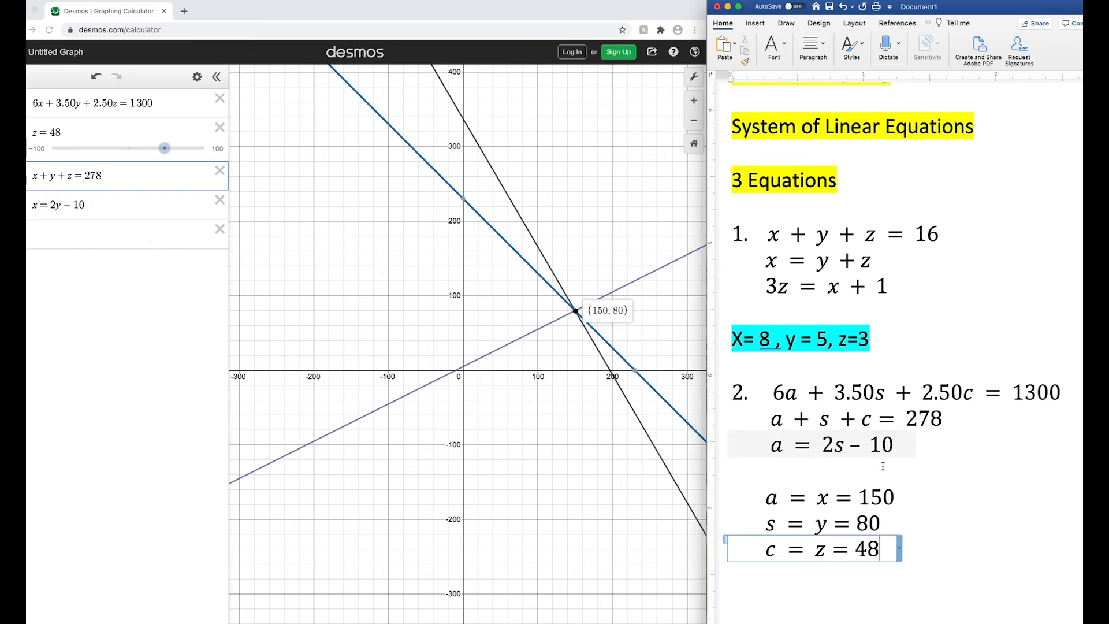
pyautogui.click(908, 598)
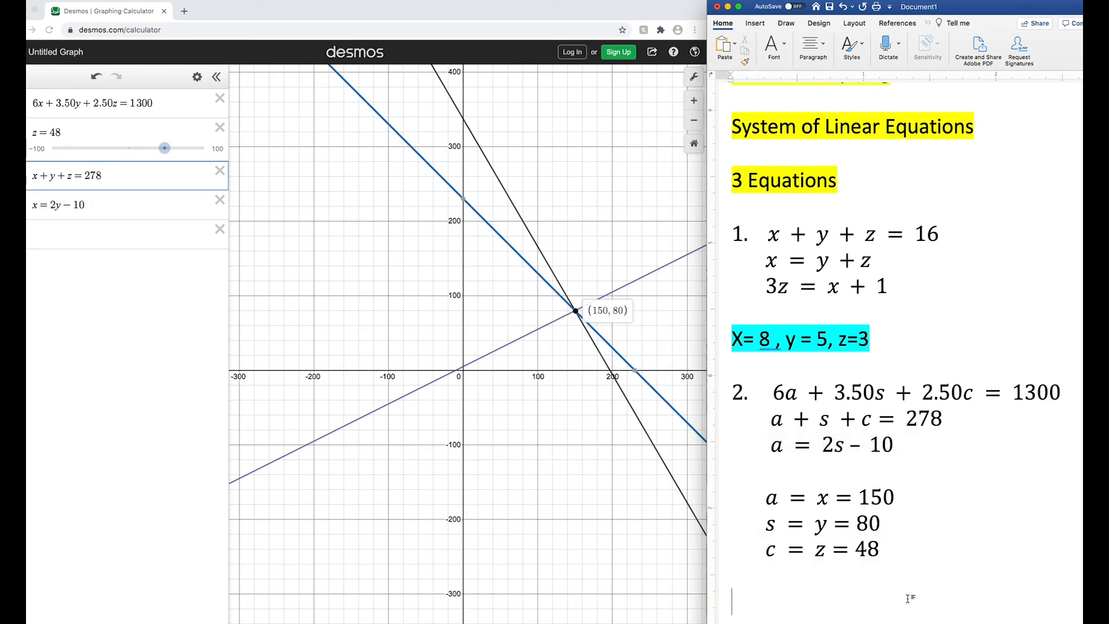